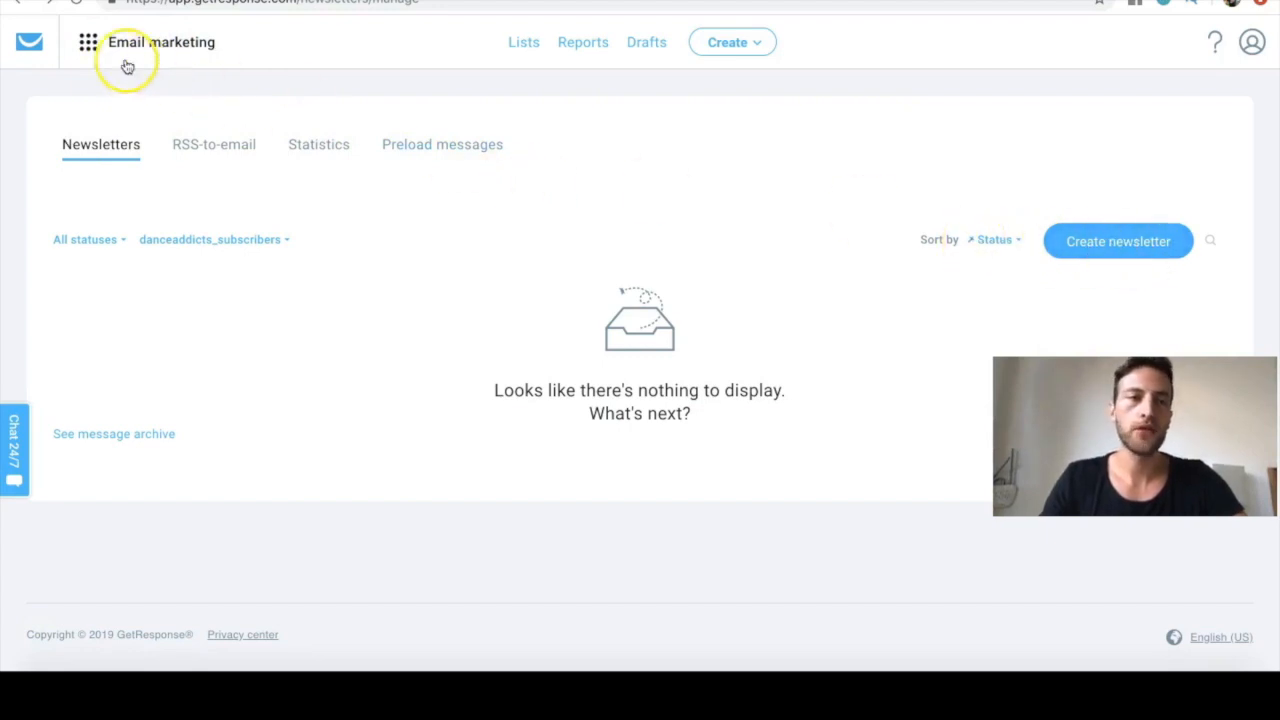
Create a new newsletter using the Drag-and-Drop Email Editor.
left_click(100, 44)
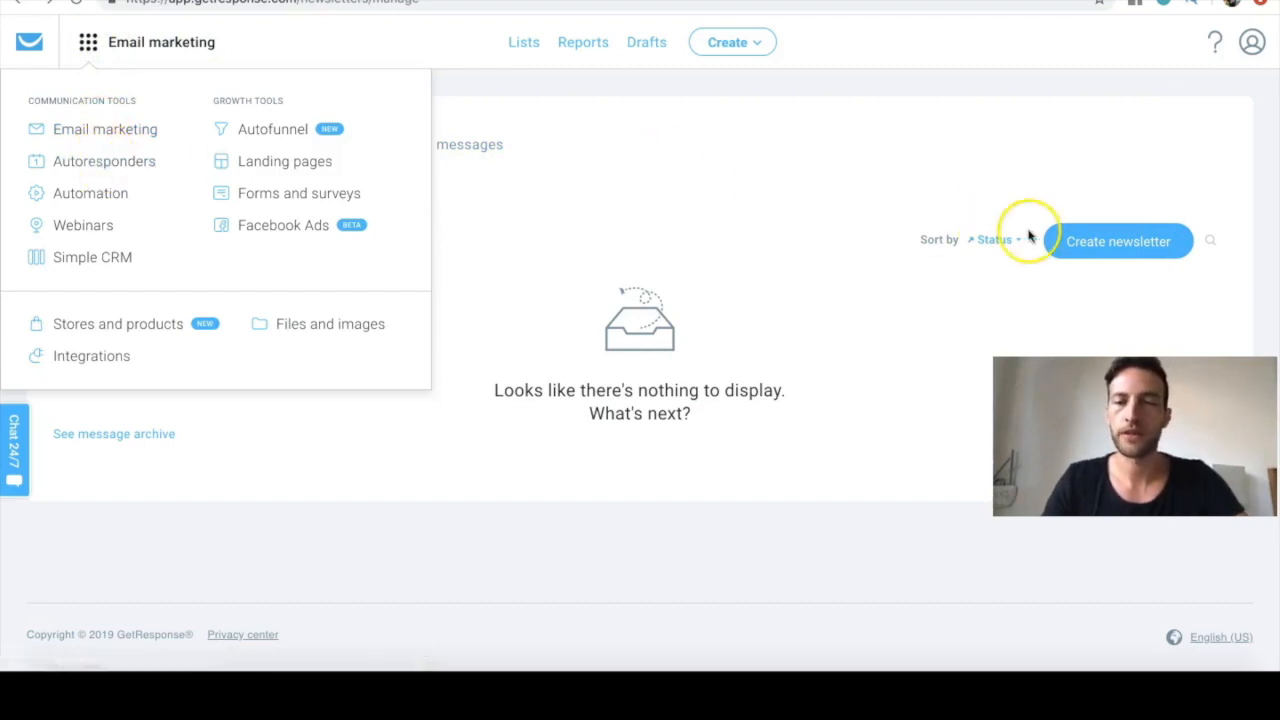
left_click(1033, 158)
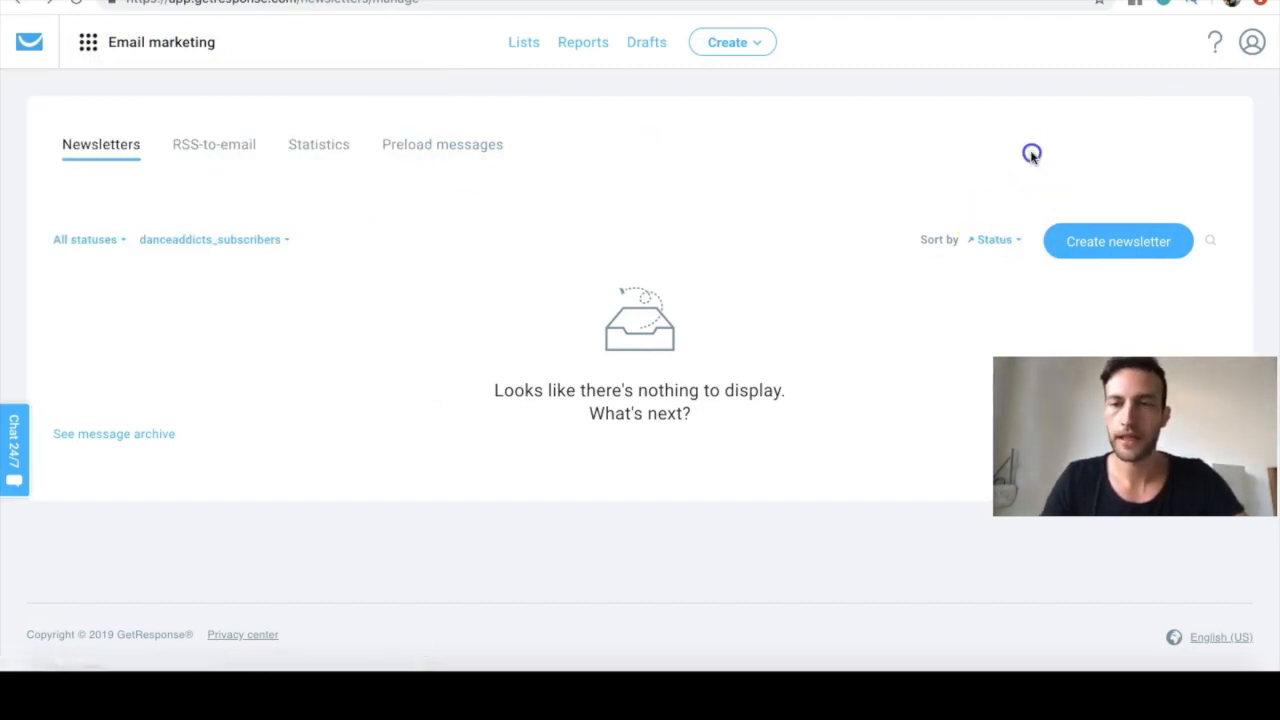
left_click(1136, 253)
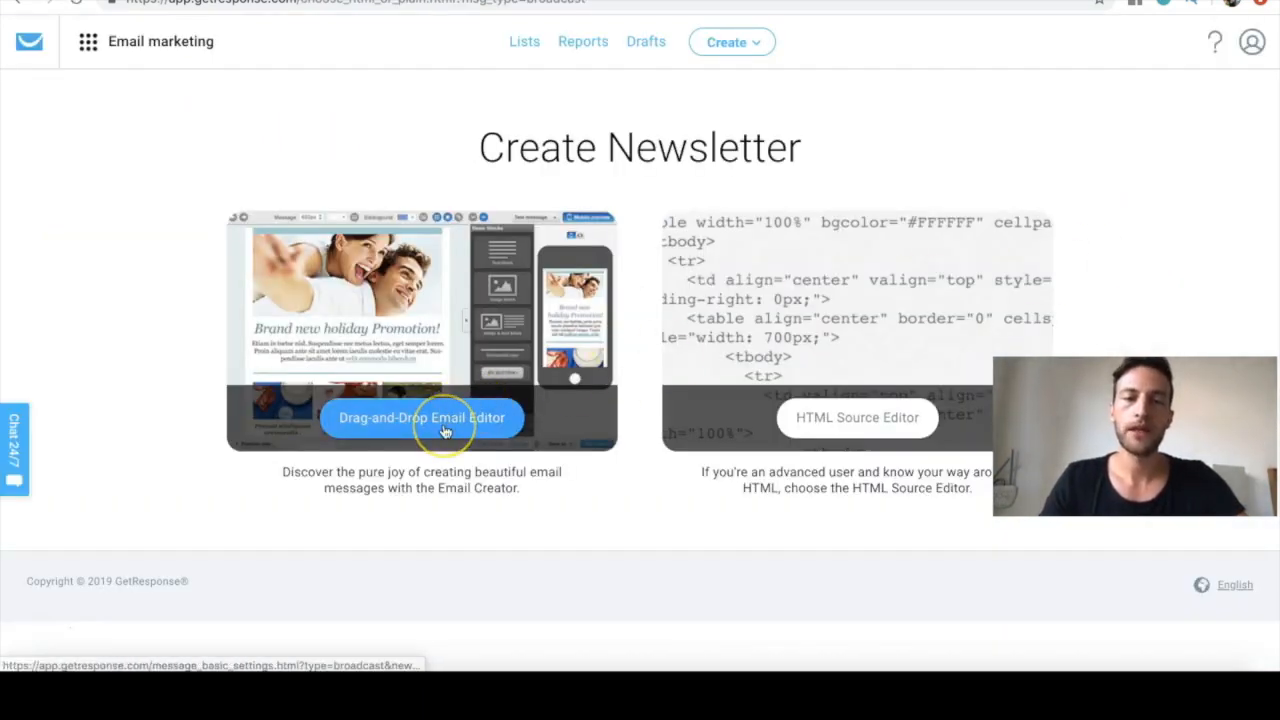
left_click(817, 427)
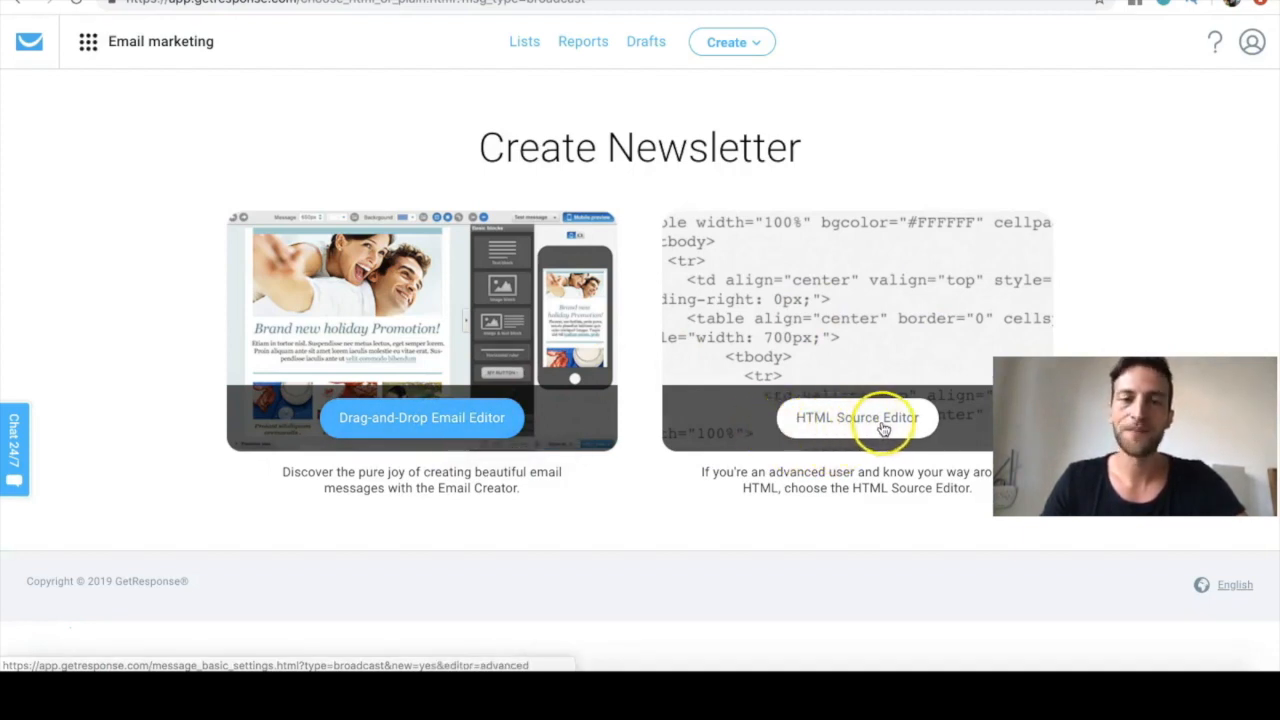
left_click(424, 420)
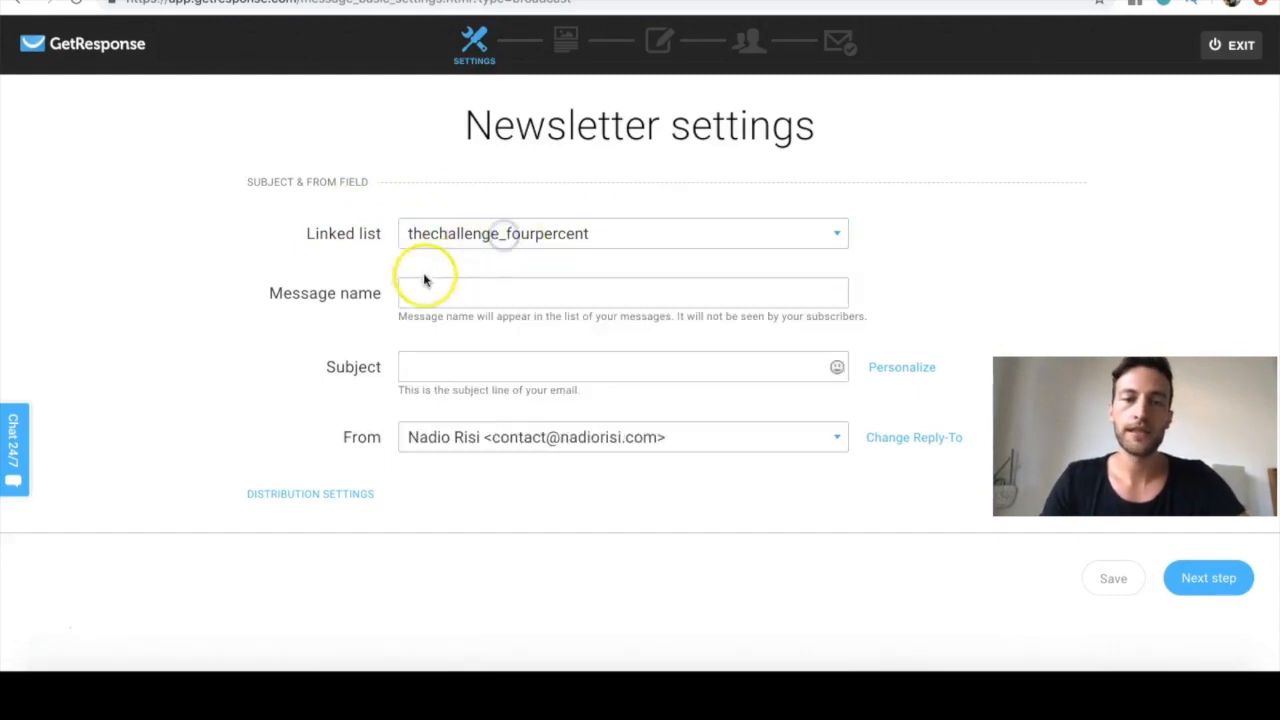
Set both the message name and the subject to "The #1 Secret To Success" and continue to template selection.
left_click(473, 291)
left_click(470, 332)
left_click(471, 367)
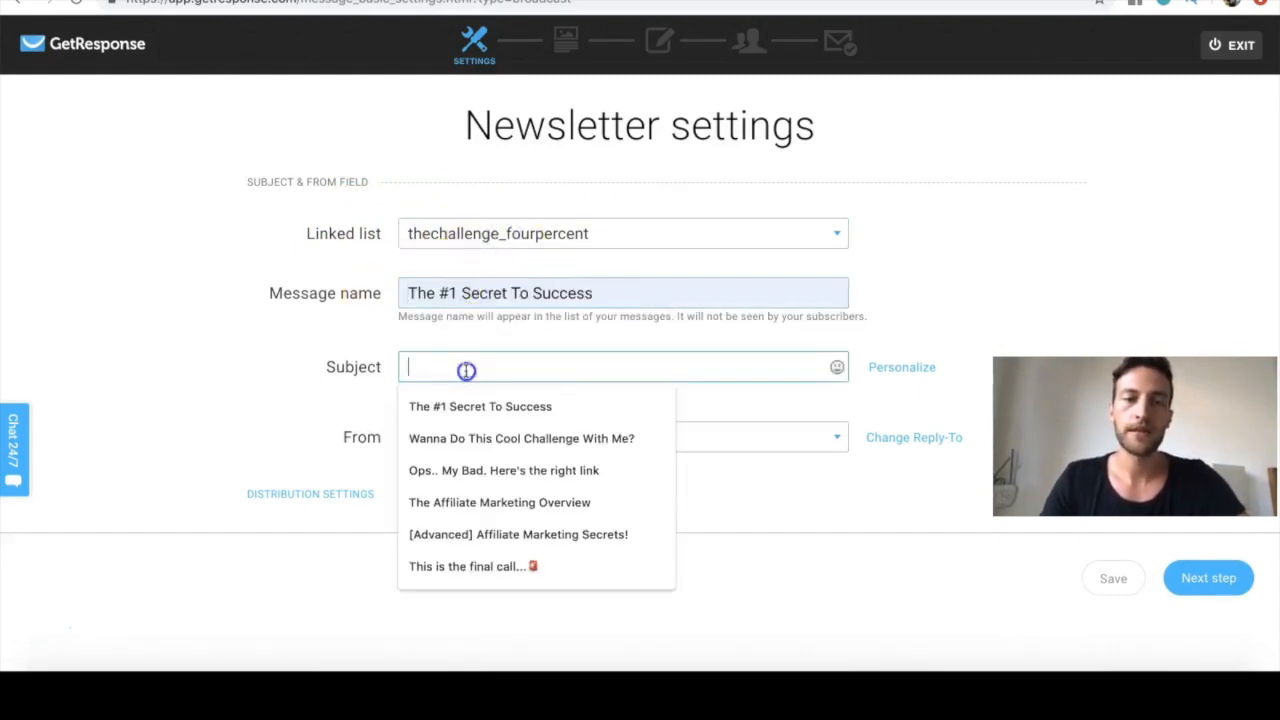
left_click(471, 406)
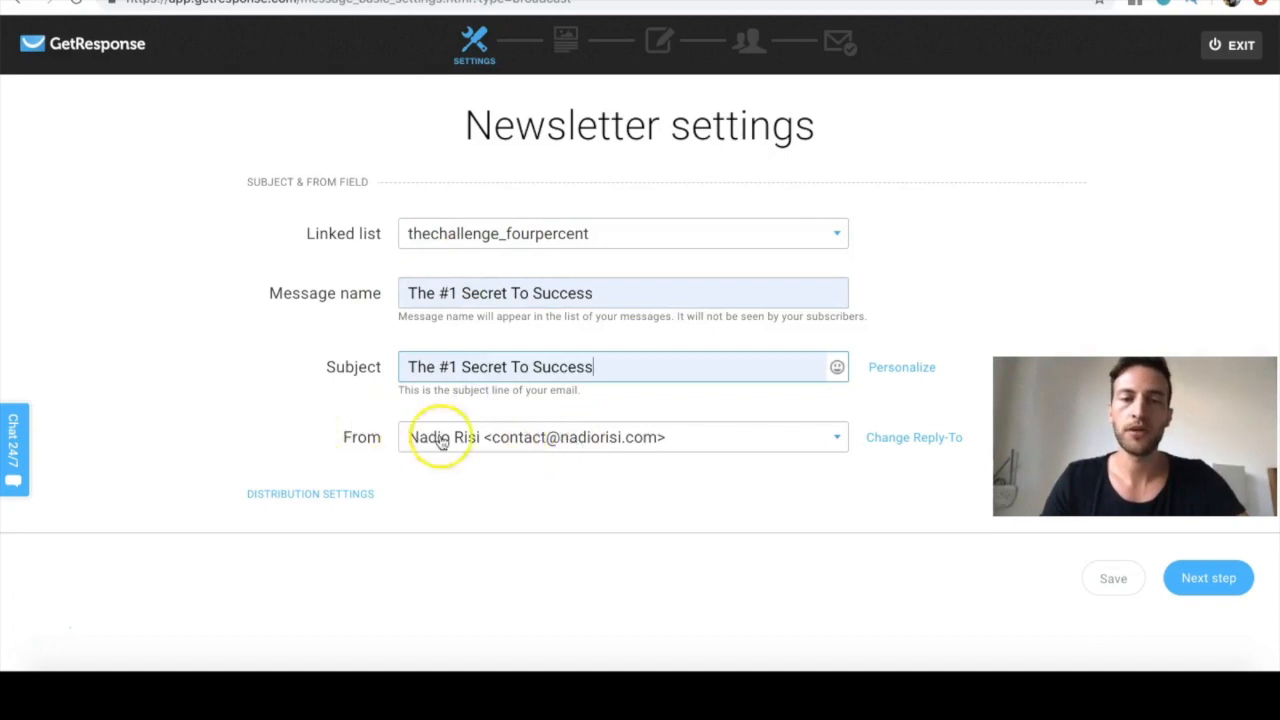
left_click(1217, 583)
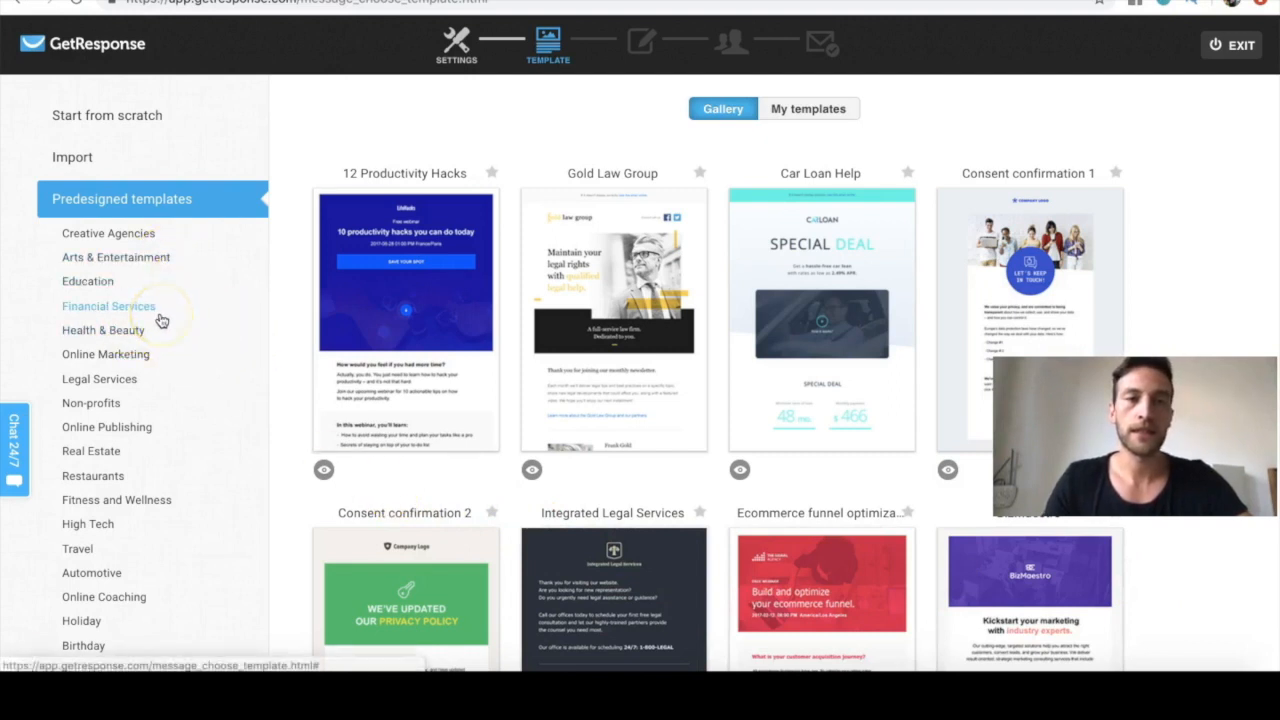
Browse the saved and predesigned templates and choose the "Birthday Discount" template from the gallery.
mouse_move(566, 292)
scroll(566, 300, "down", 3)
scroll(600, 620, "up", 3)
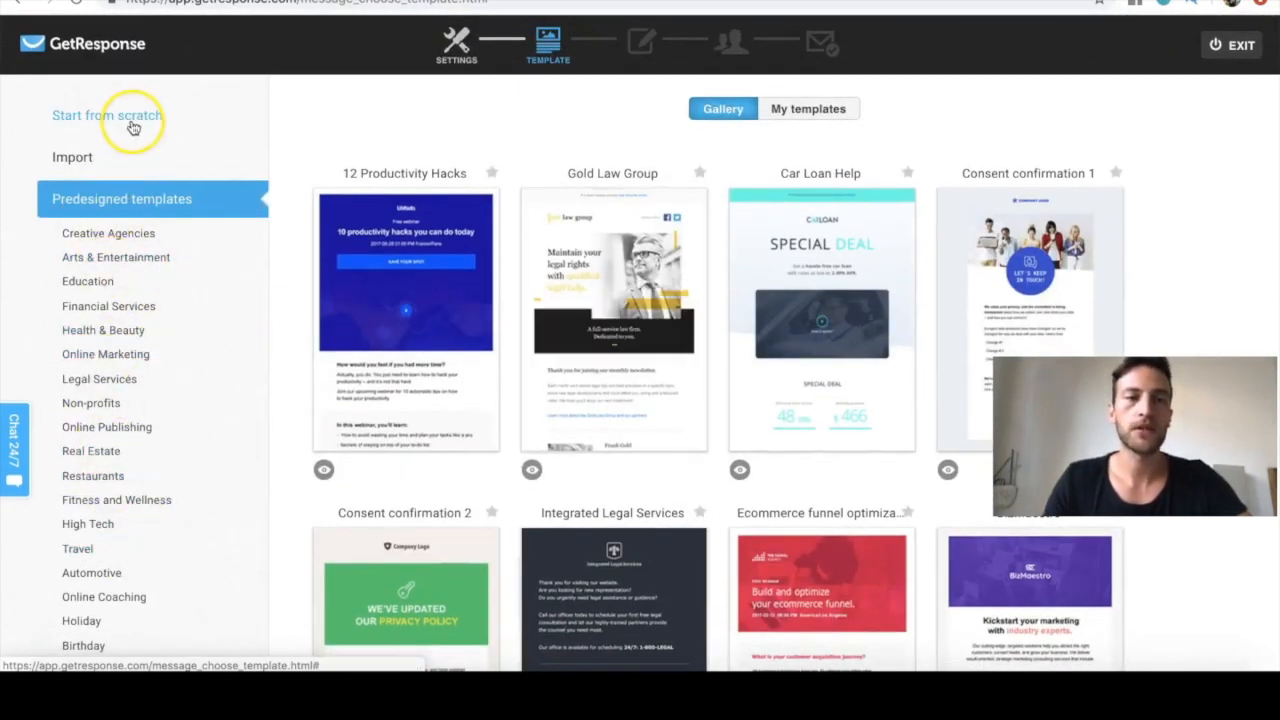
left_click(806, 112)
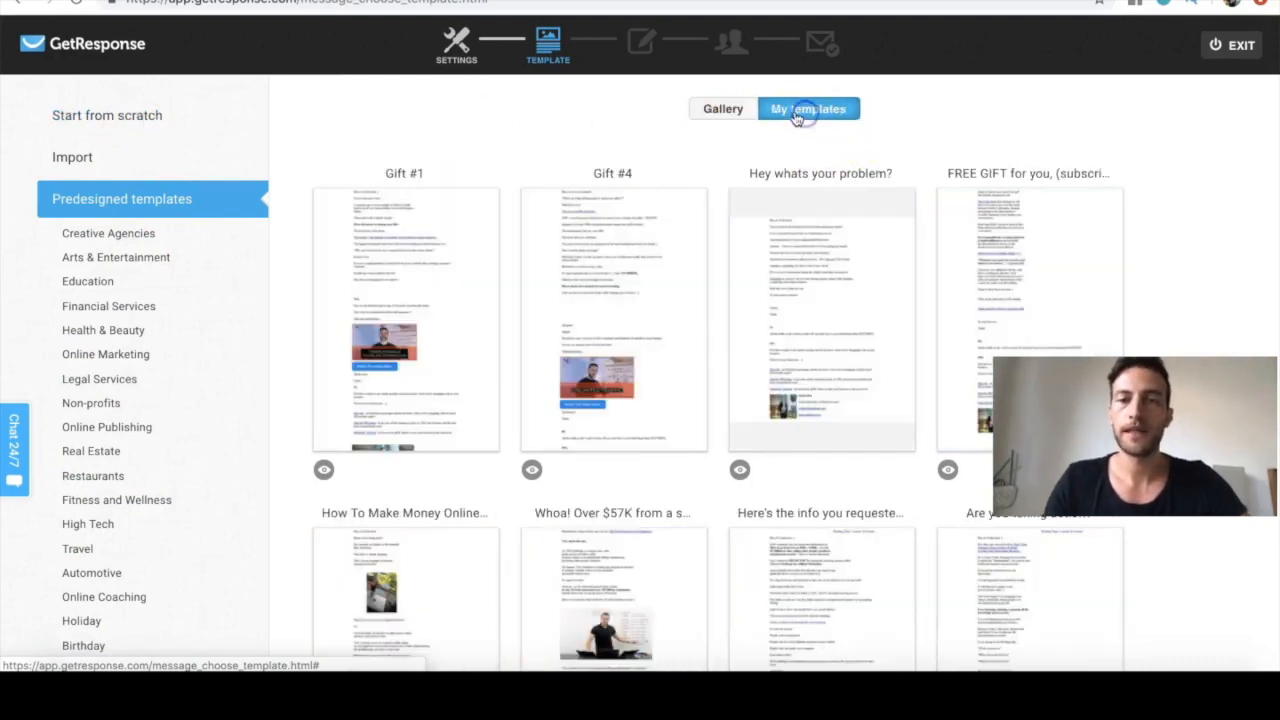
left_click(717, 112)
scroll(550, 420, "down", 8)
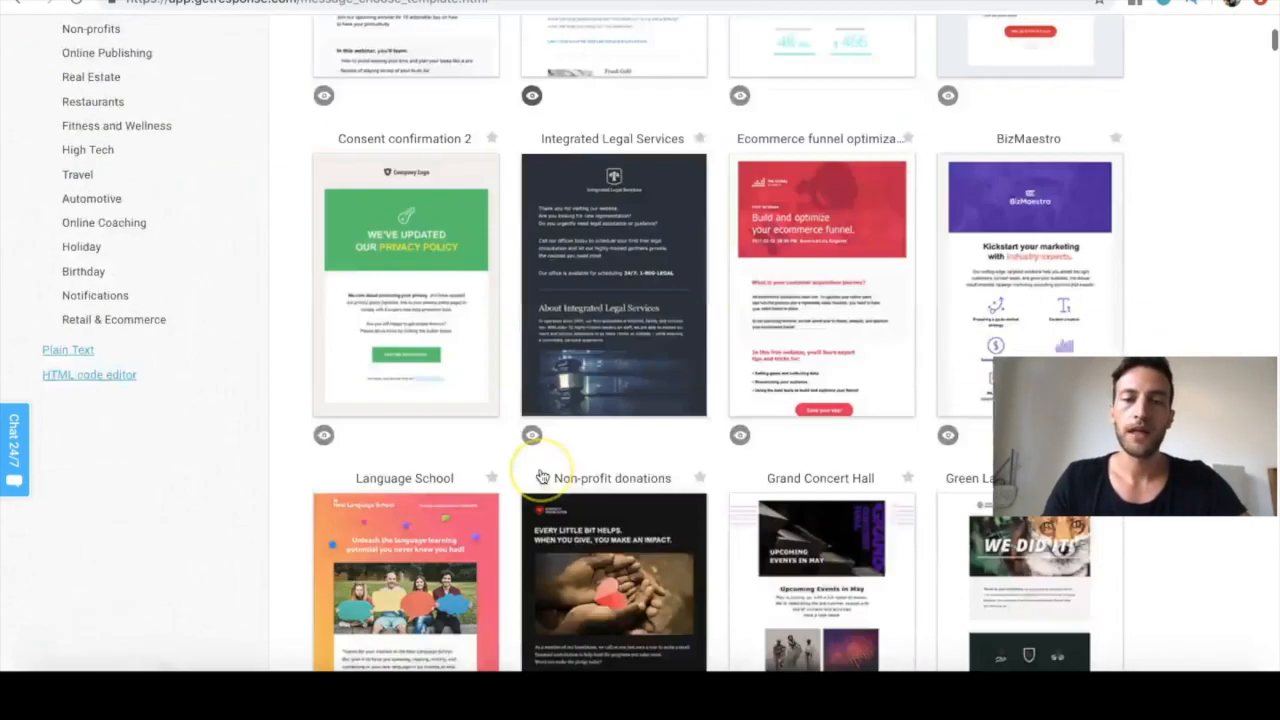
scroll(542, 476, "down", 6)
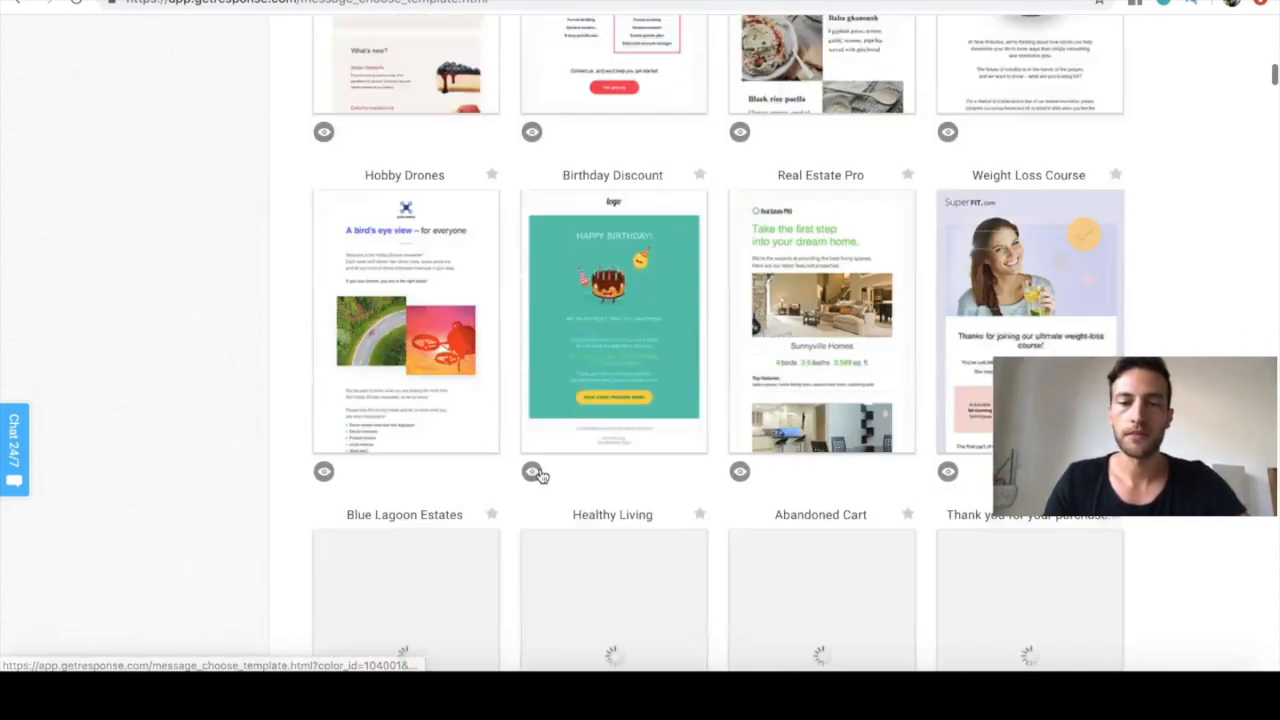
left_click(666, 258)
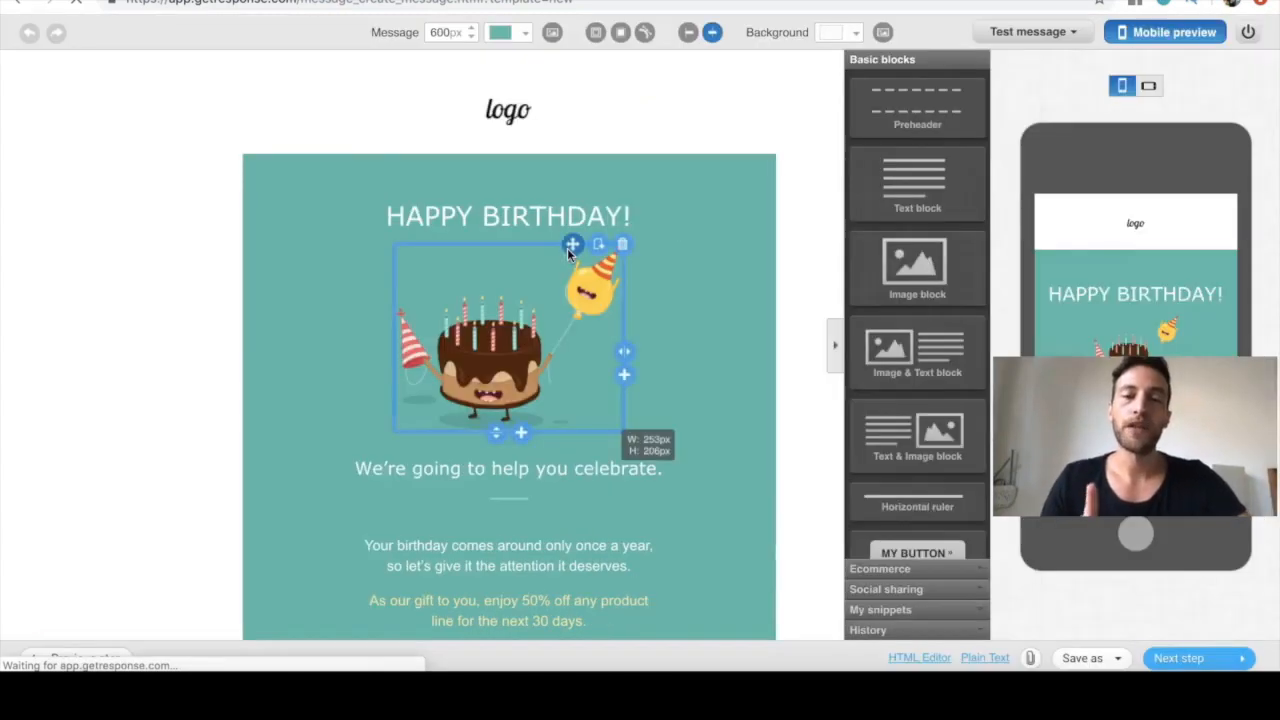
scroll(567, 253, "down", 3)
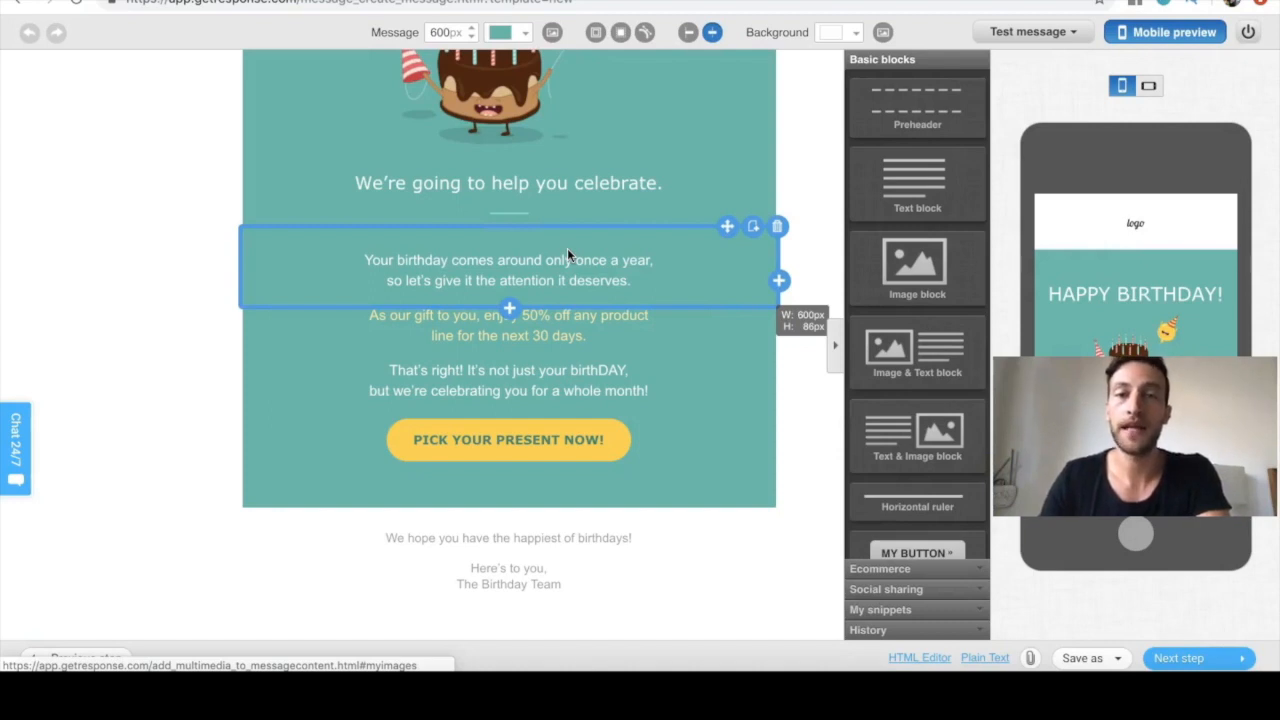
left_click(522, 260)
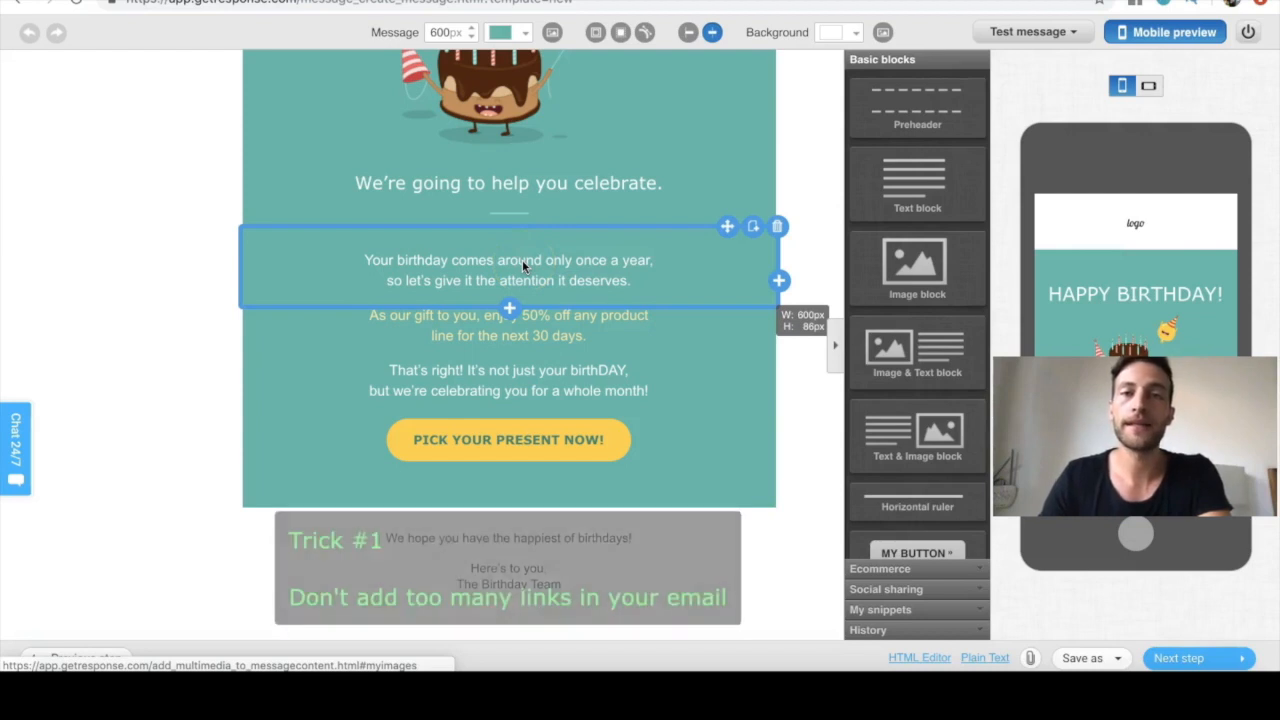
left_click(522, 259)
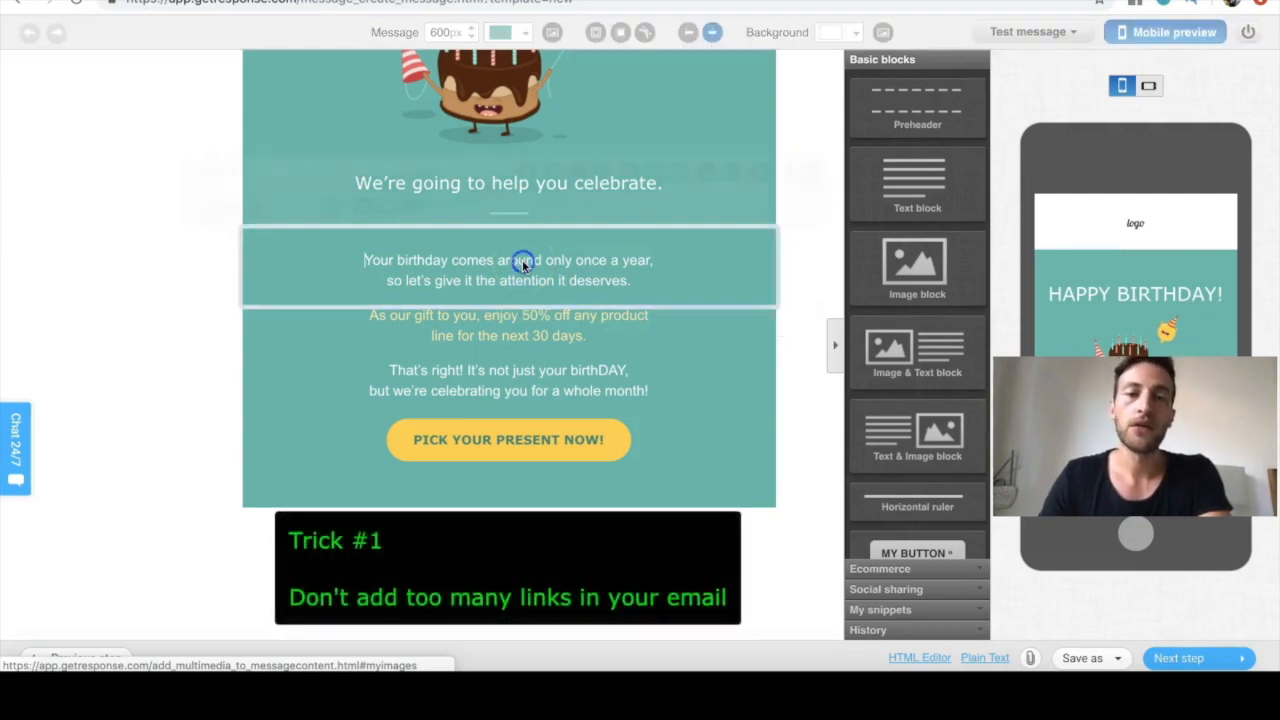
left_click(512, 262)
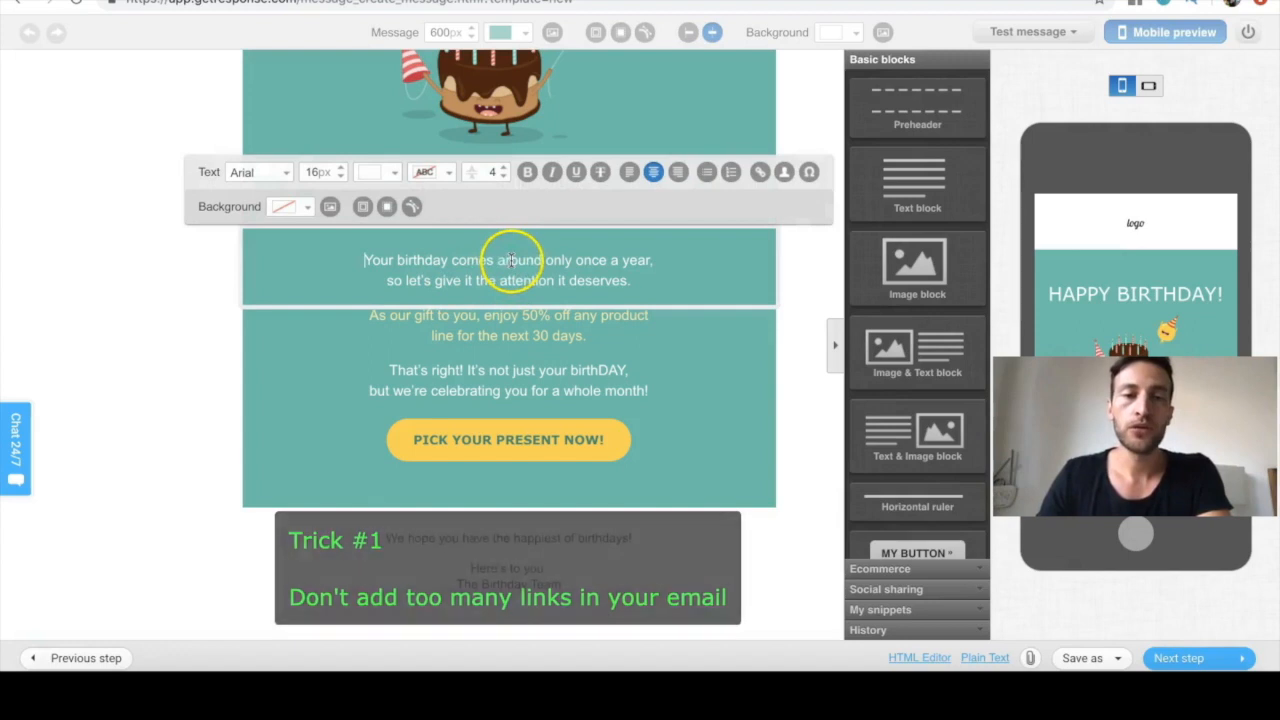
mouse_move(498, 259)
left_mouse_down()
mouse_move(544, 260)
mouse_move(505, 261)
left_mouse_up()
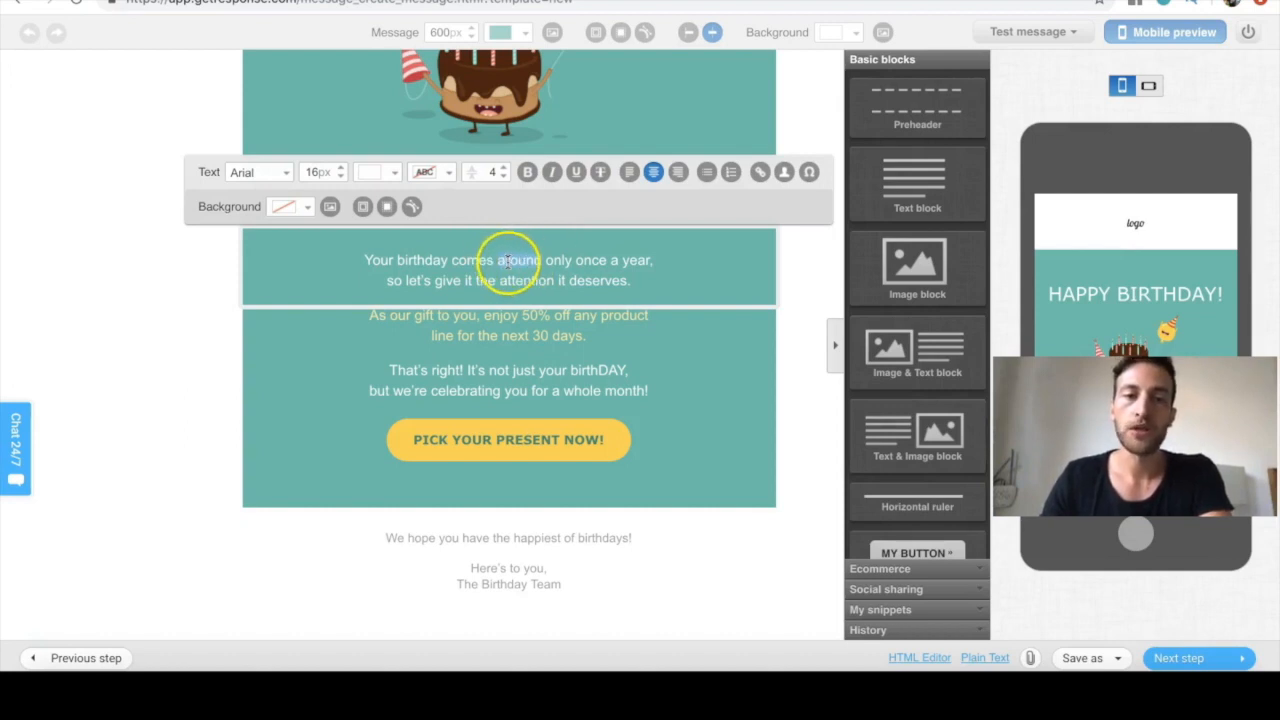
left_click(525, 259)
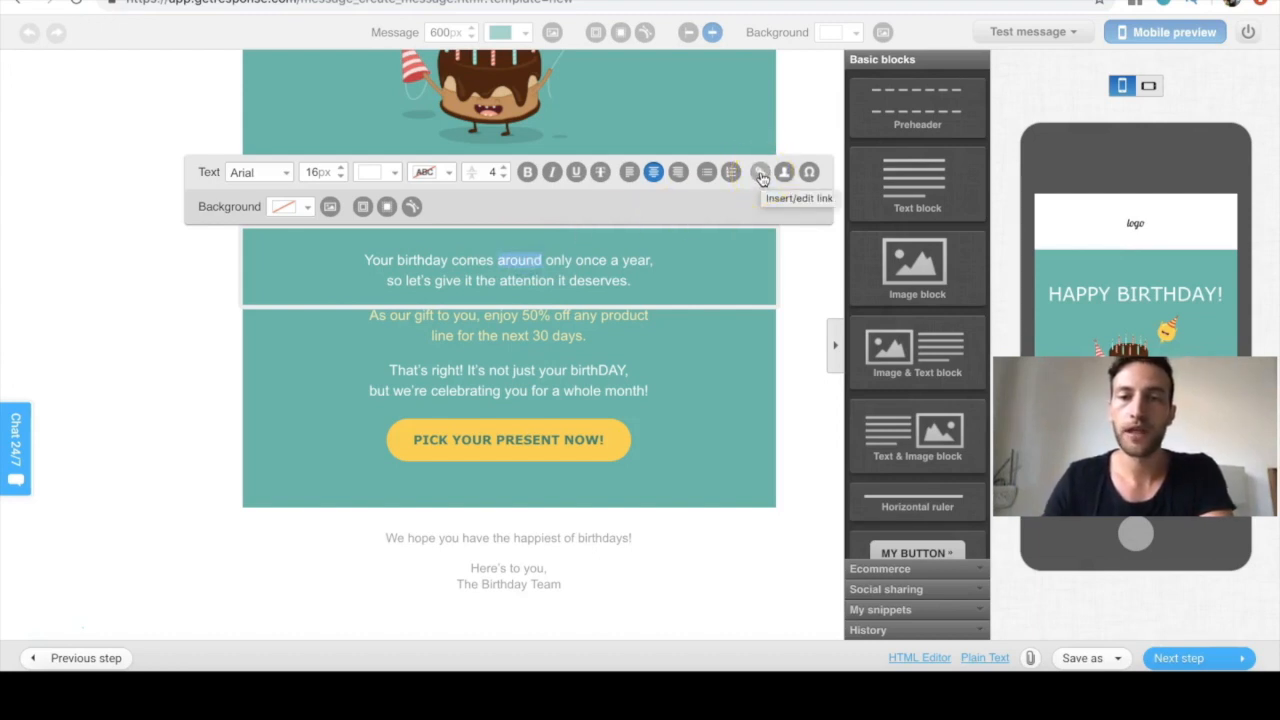
left_click(760, 175)
left_click(655, 310)
type("ww.")
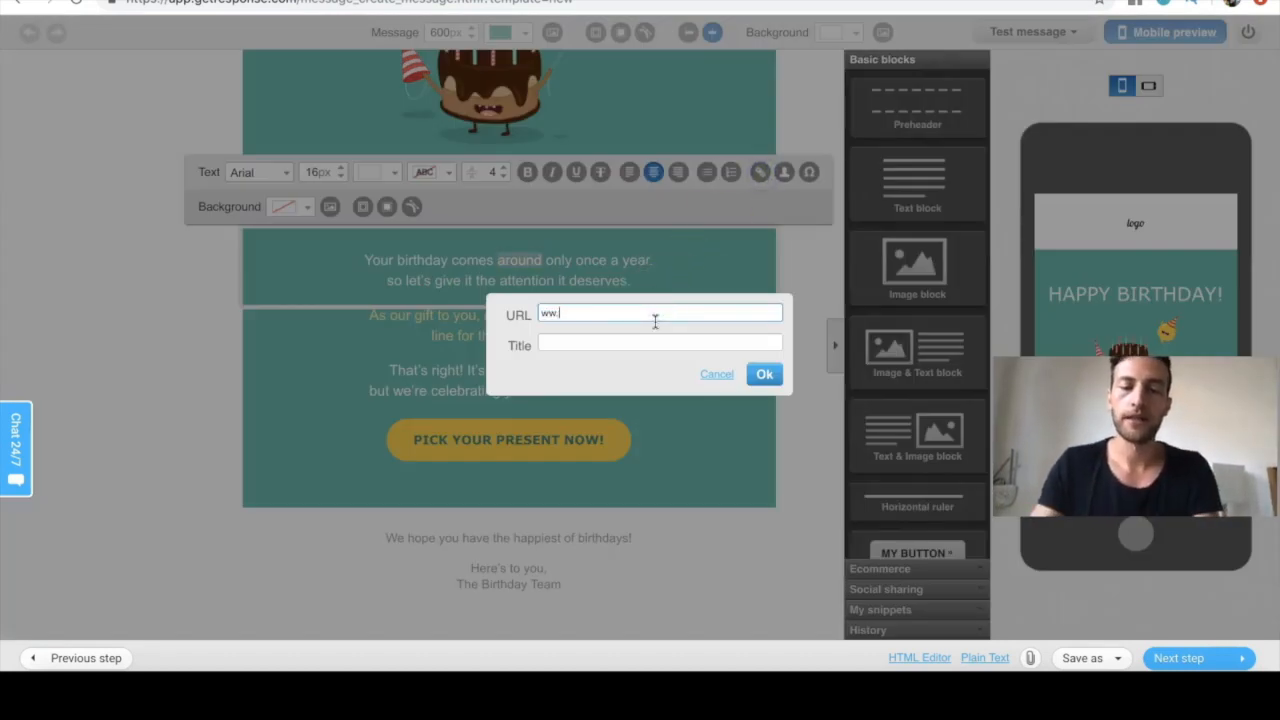
type("goog")
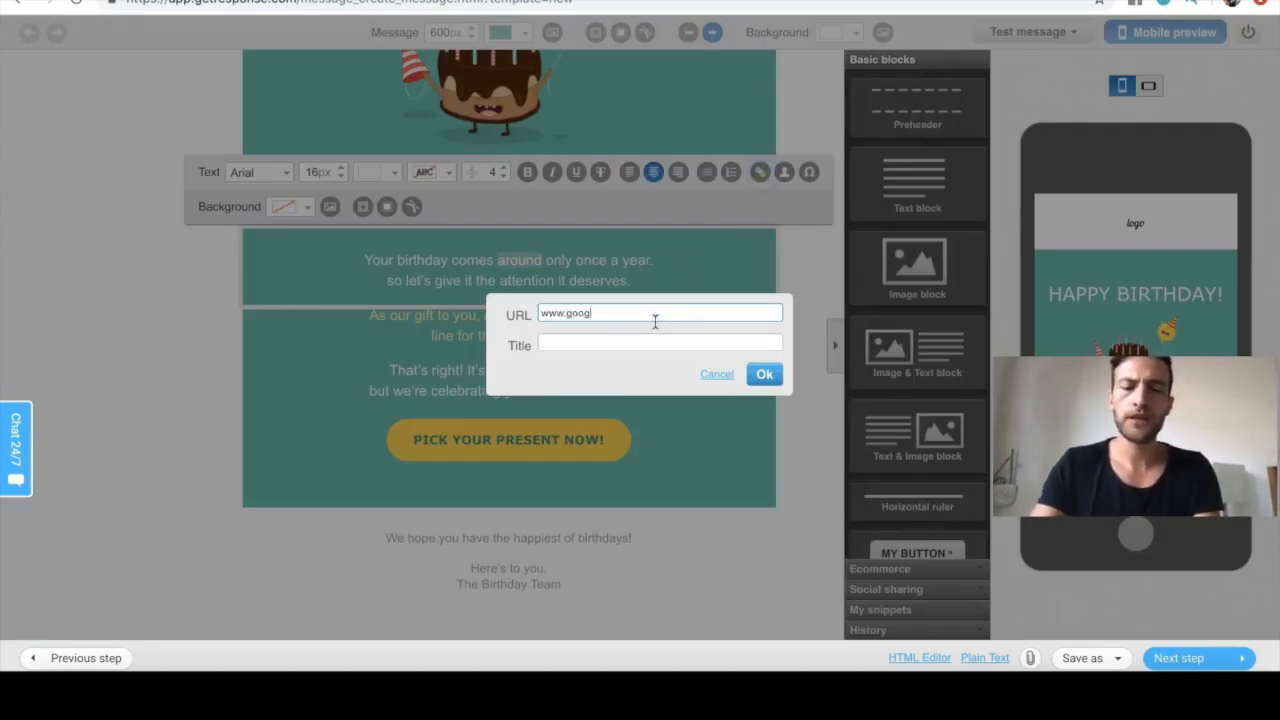
type("le.com")
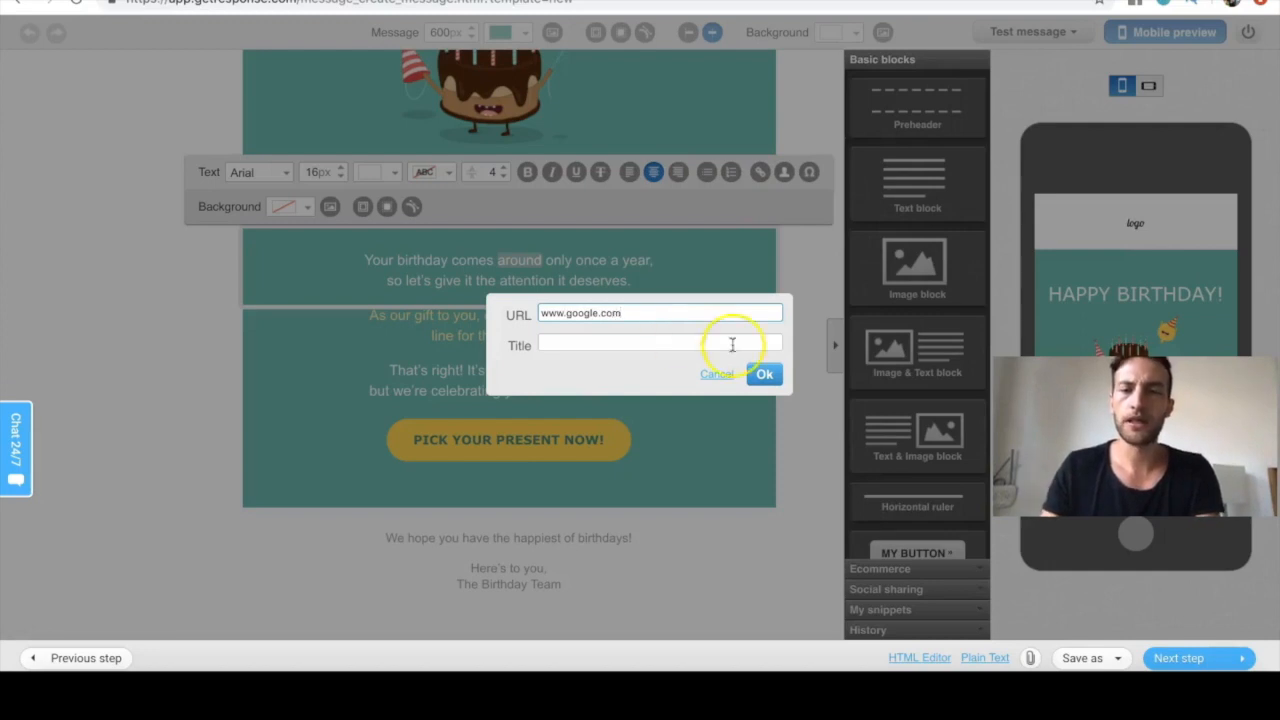
left_click(764, 375)
left_click(598, 280)
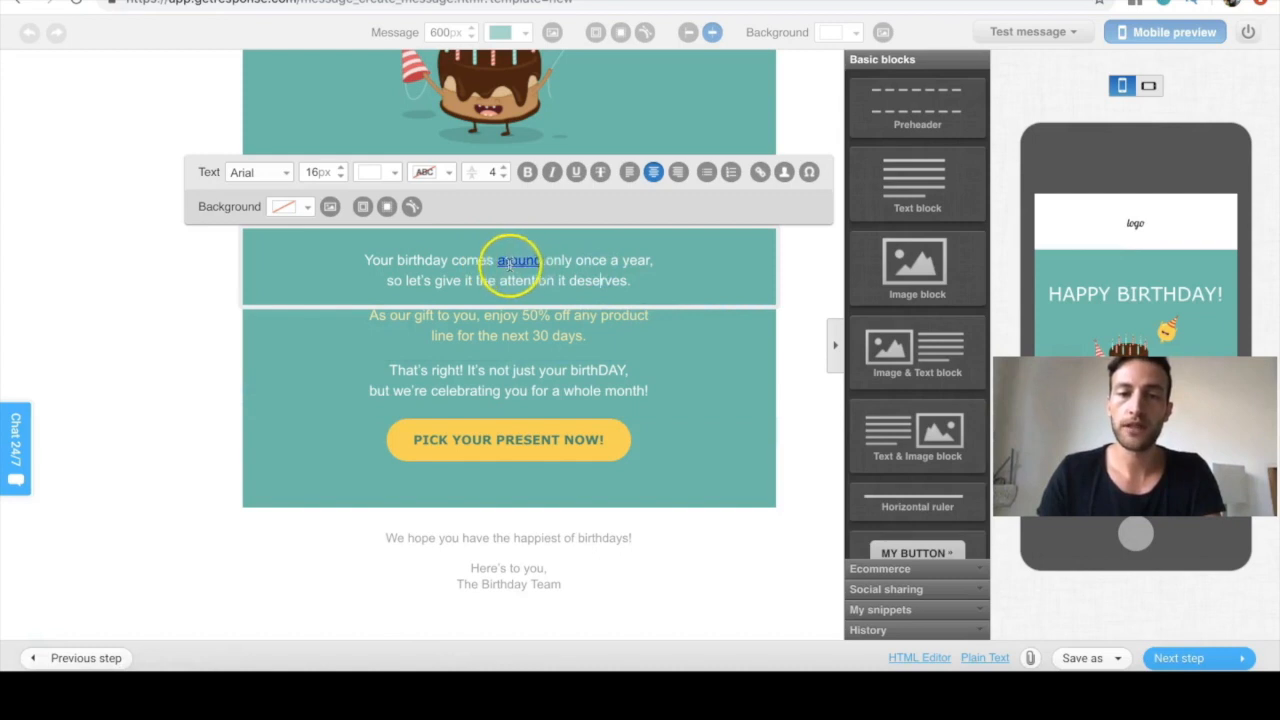
double_click(452, 371)
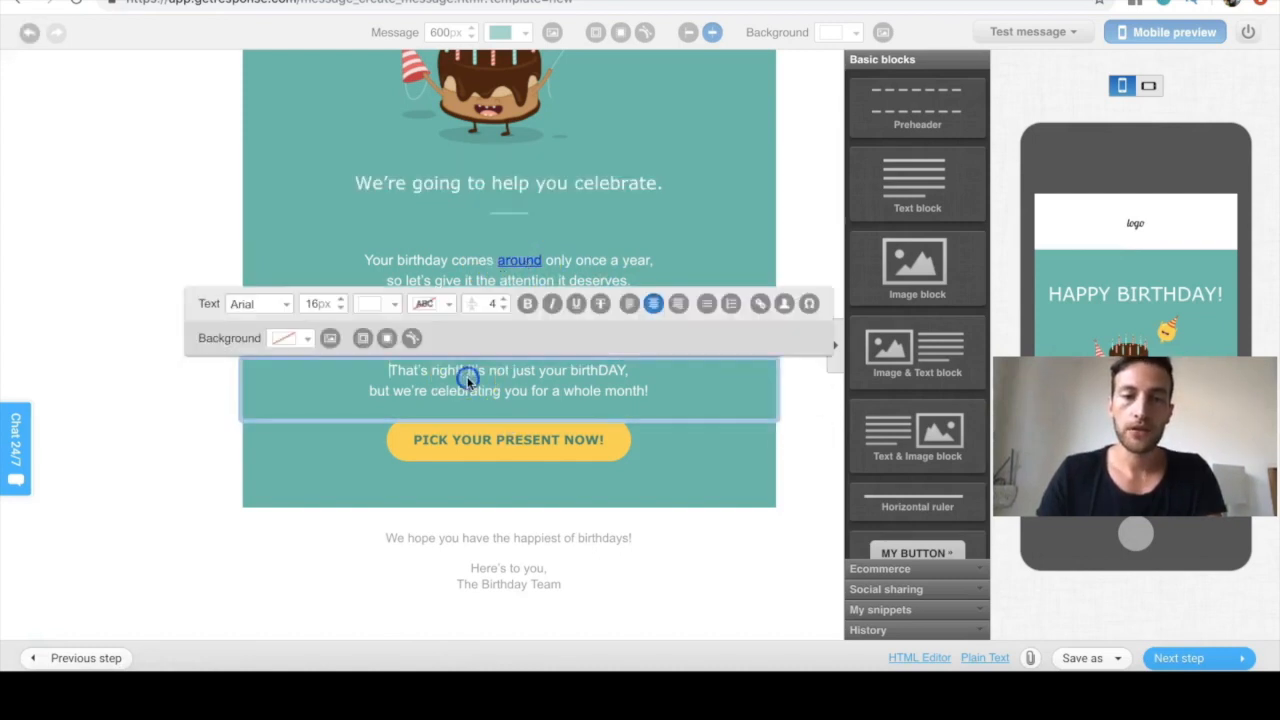
left_click(760, 303)
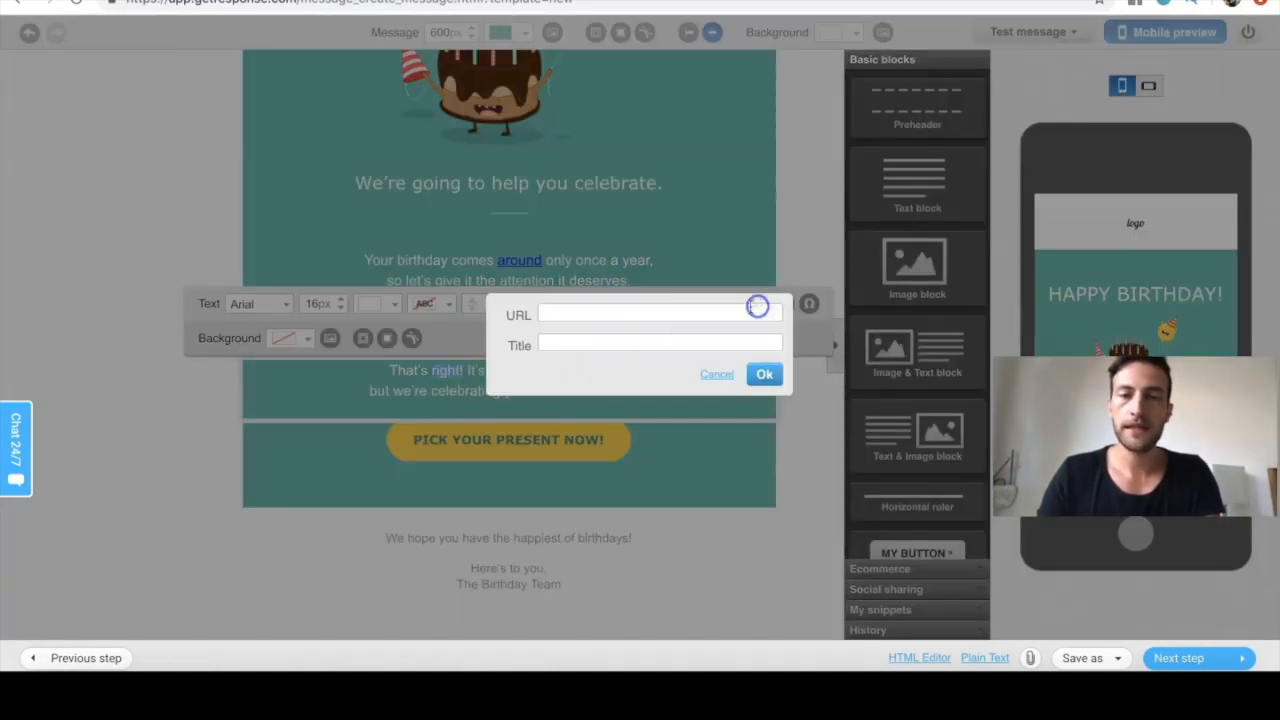
left_click(695, 312)
type("www.")
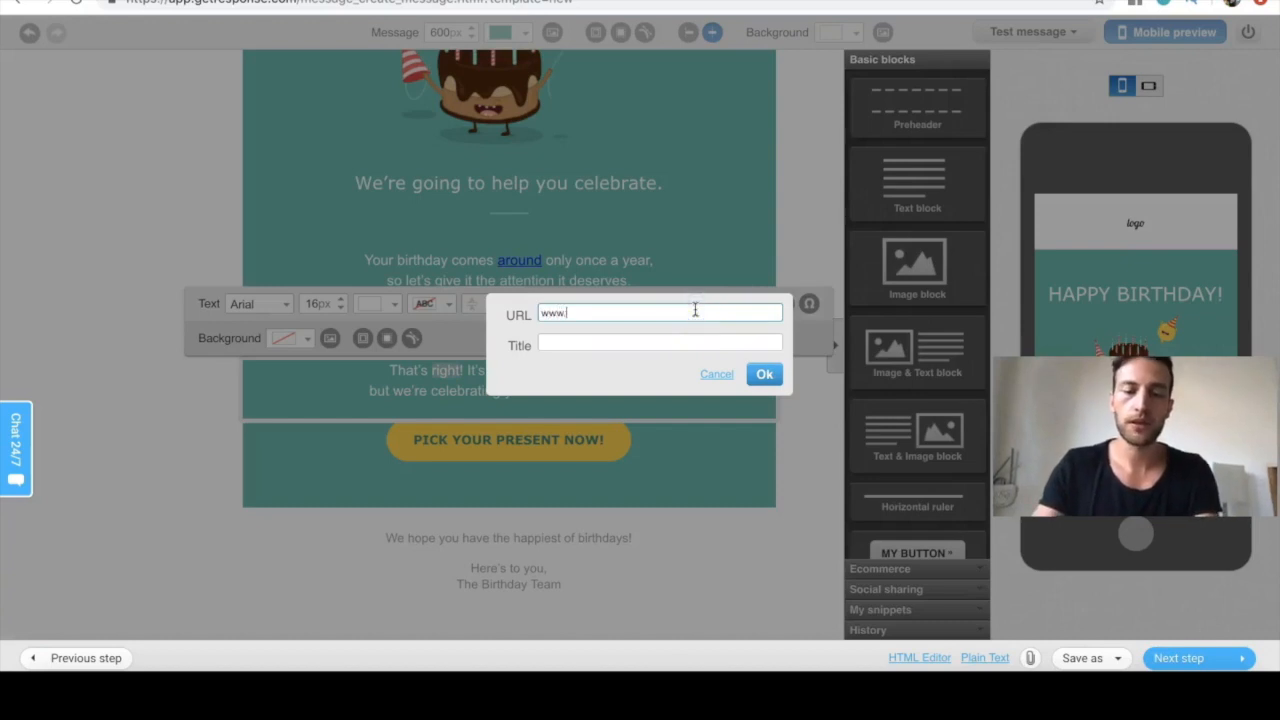
type("apple.com")
left_click(764, 374)
left_click(638, 367)
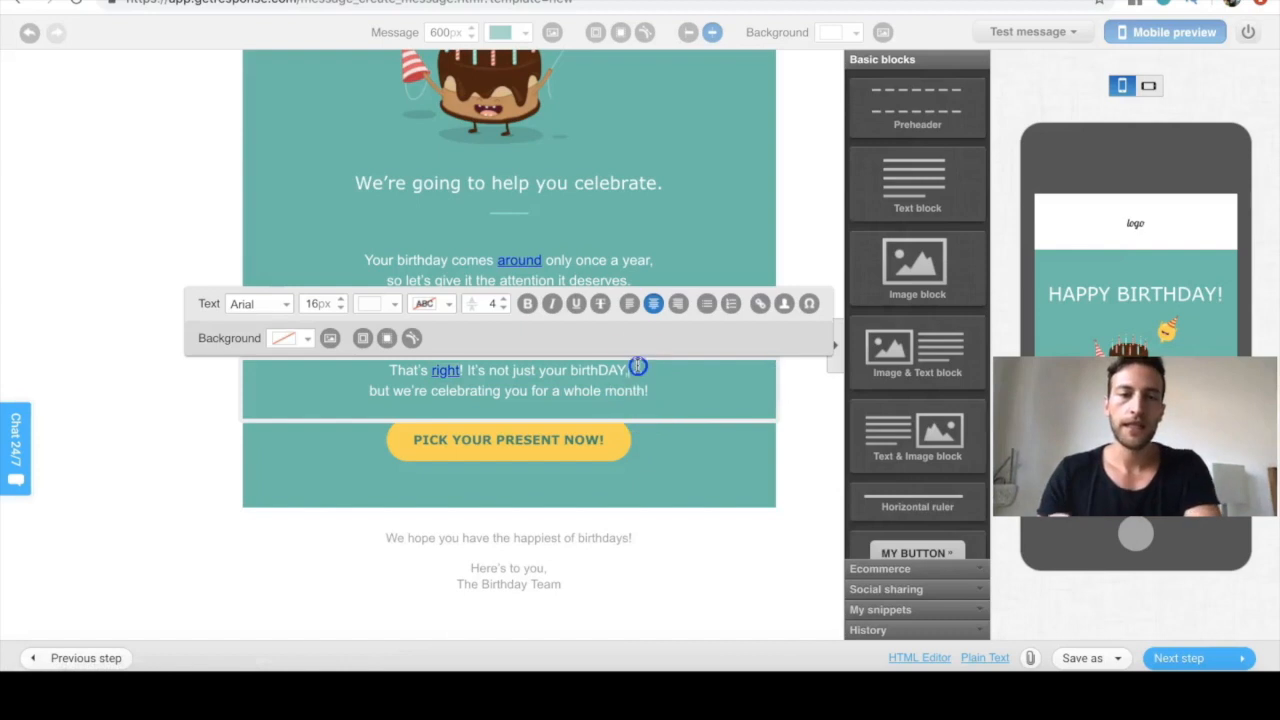
left_click(445, 370)
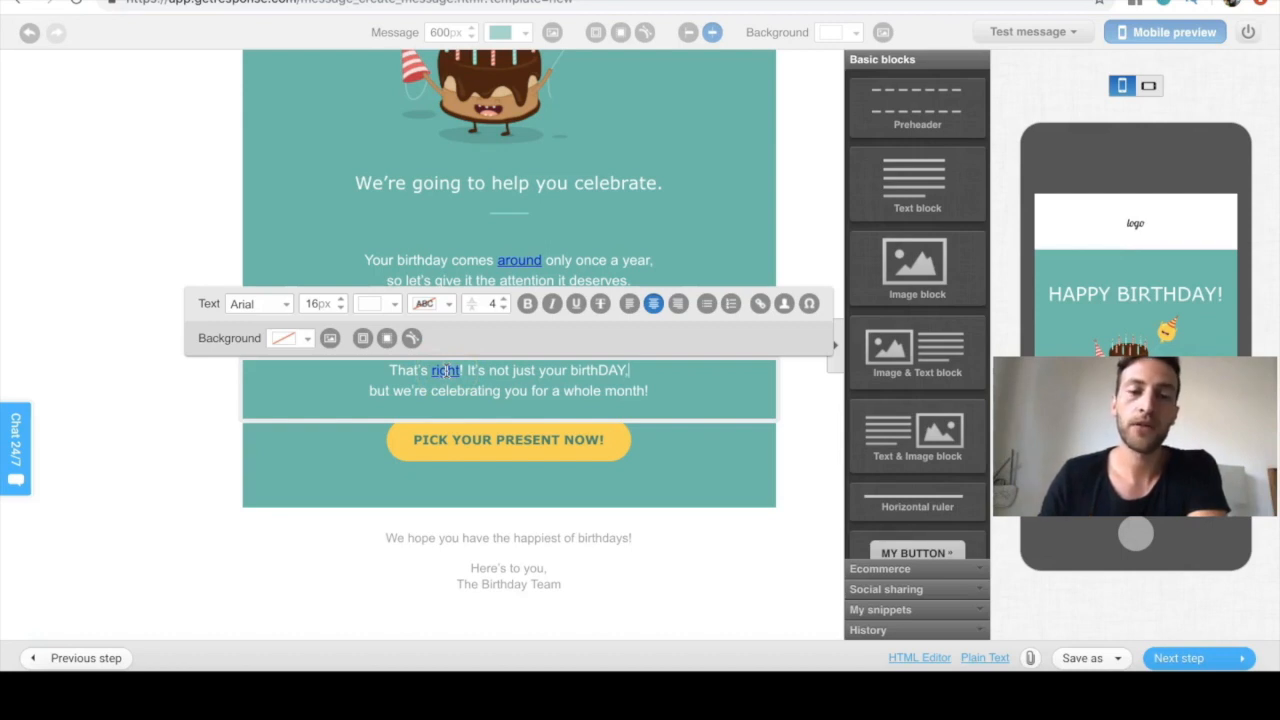
left_click(445, 370)
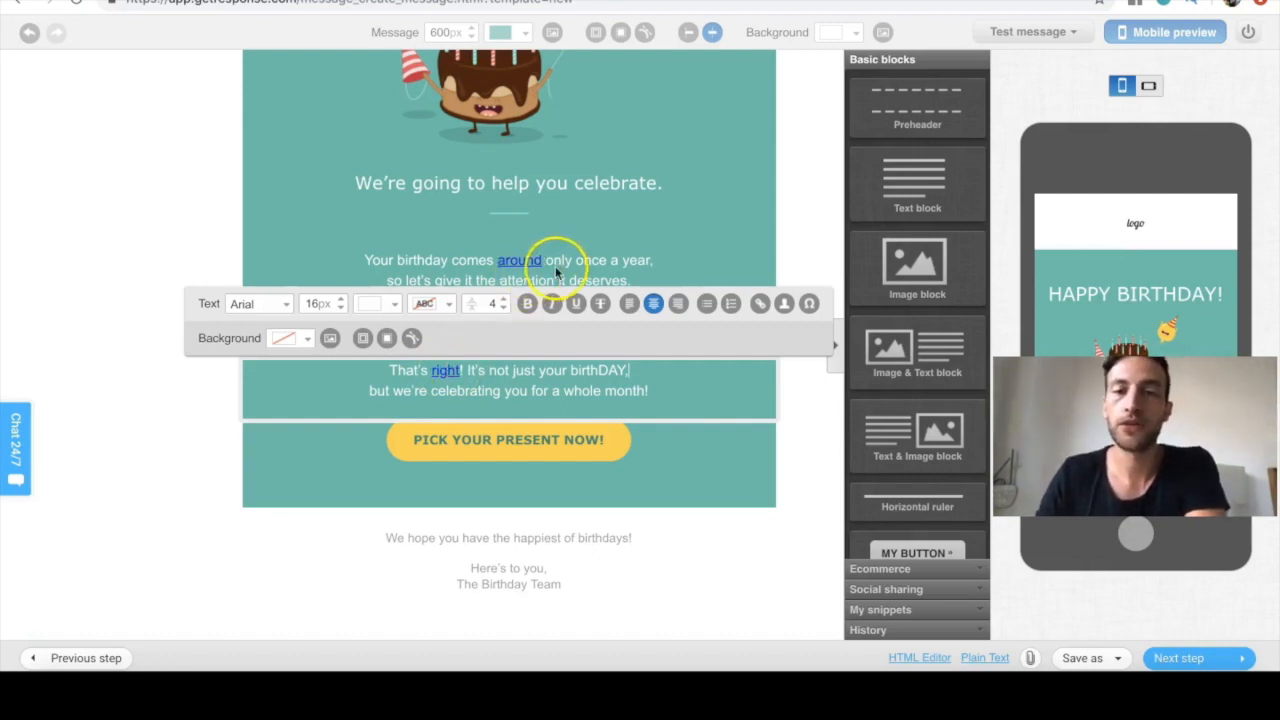
left_click(834, 200)
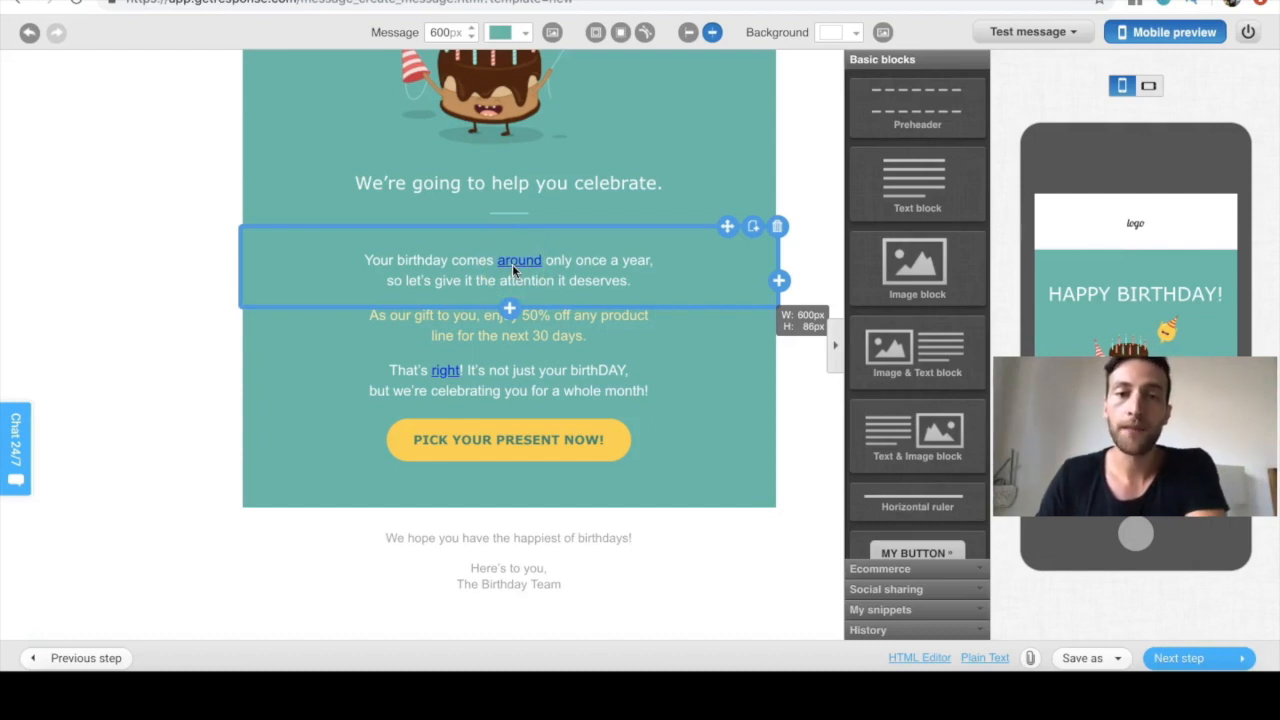
left_click(512, 264)
left_click(760, 172)
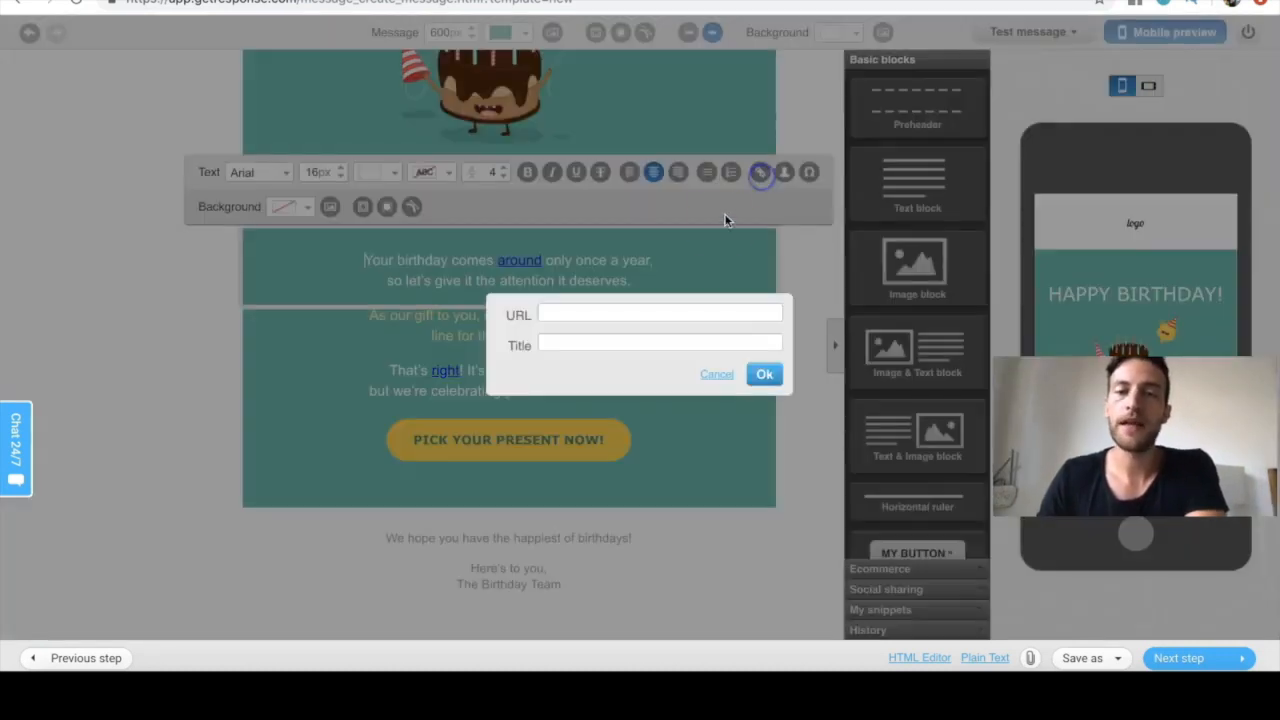
left_click(677, 312)
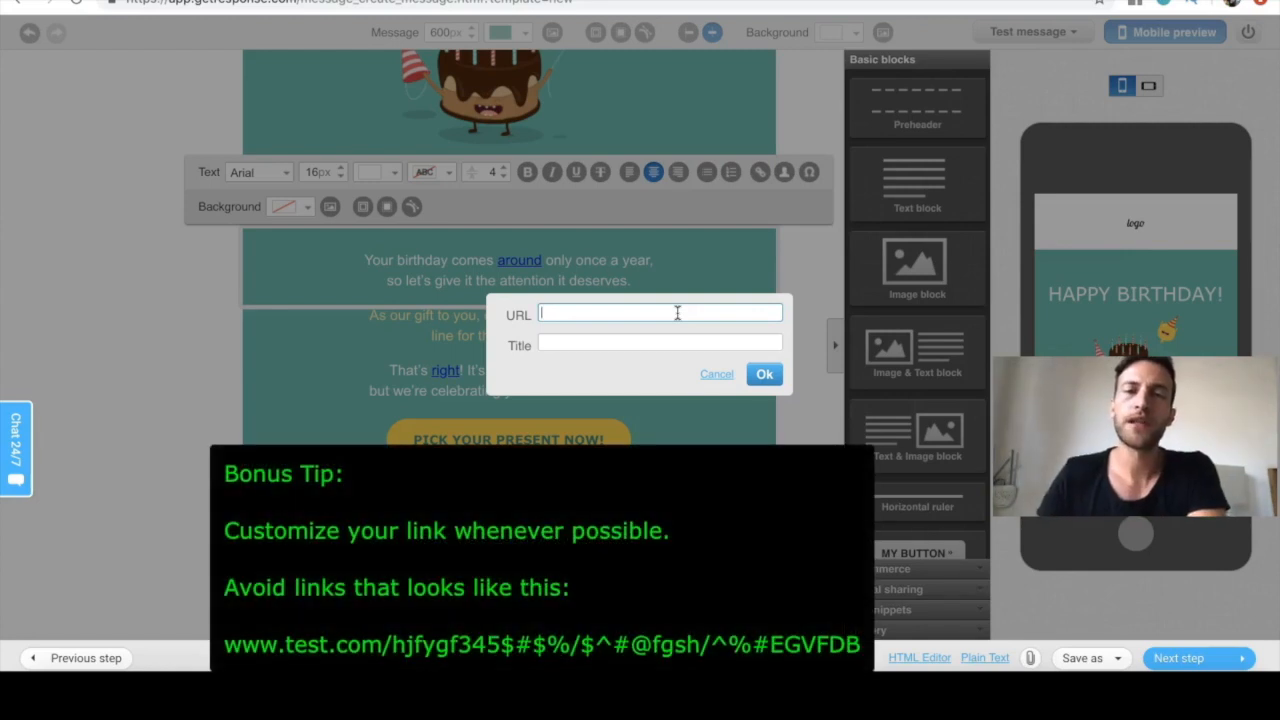
left_click(716, 374)
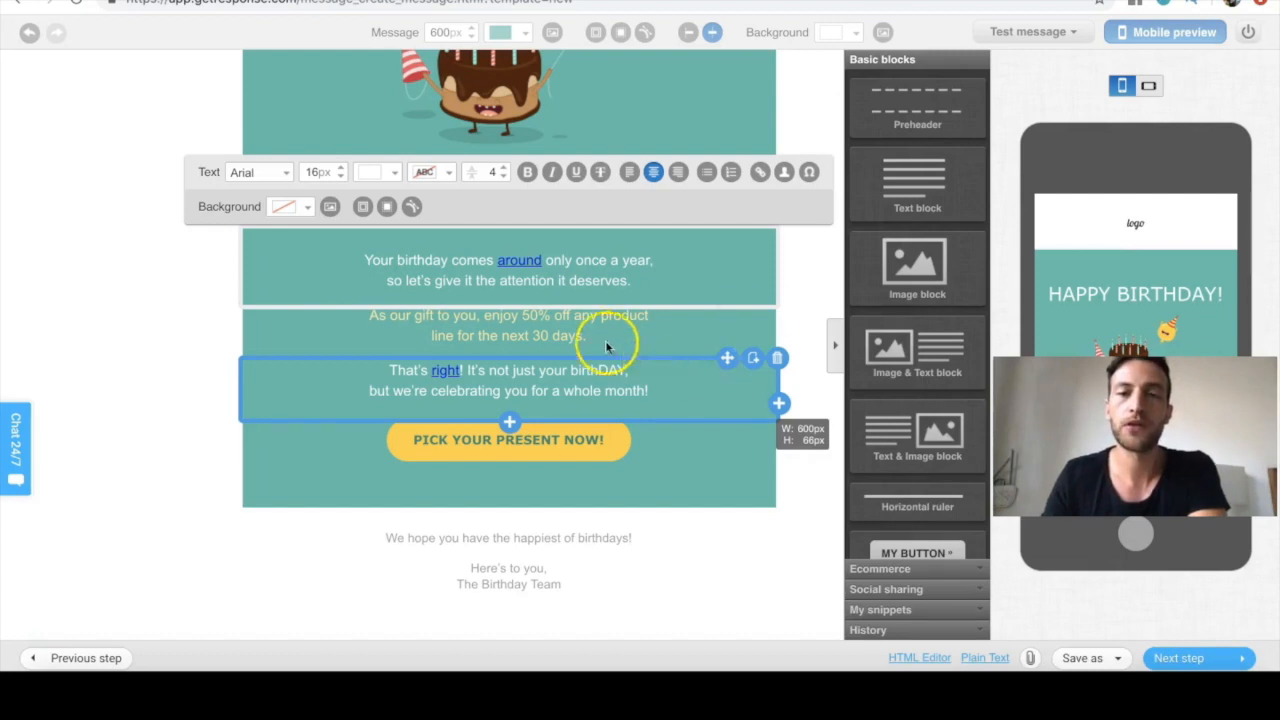
double_click(520, 260)
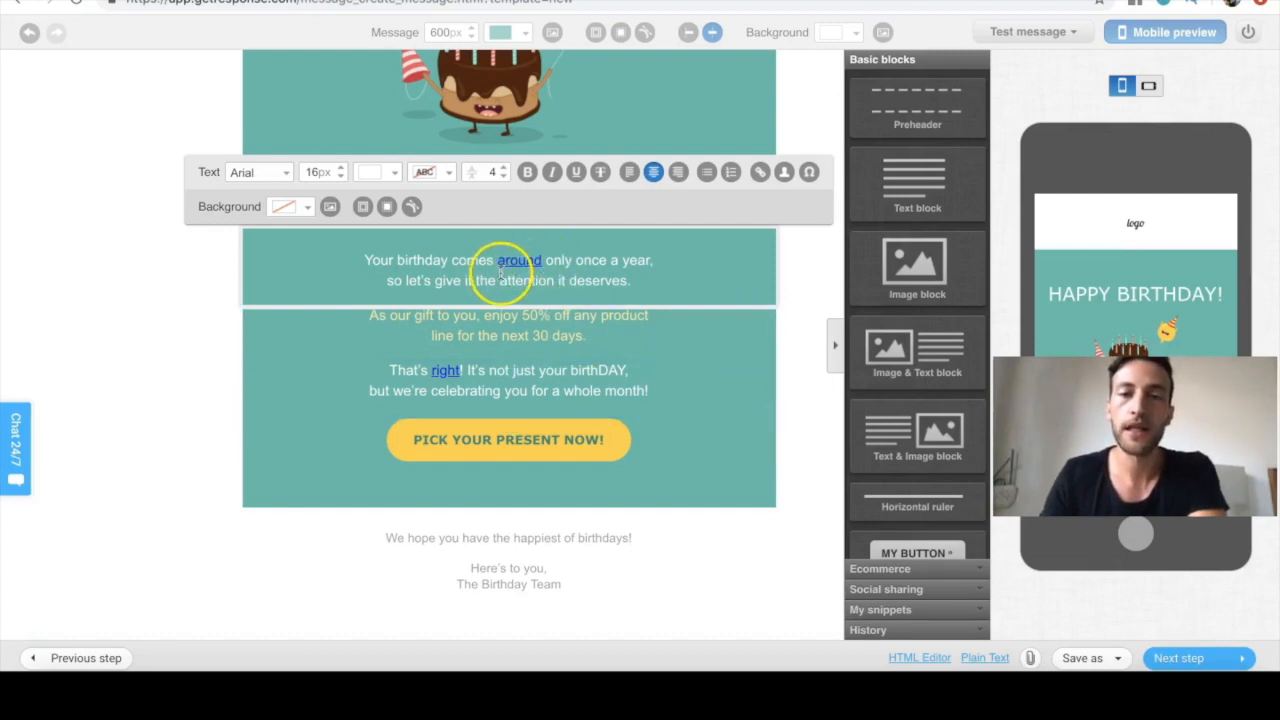
left_click(829, 115)
left_click(508, 277)
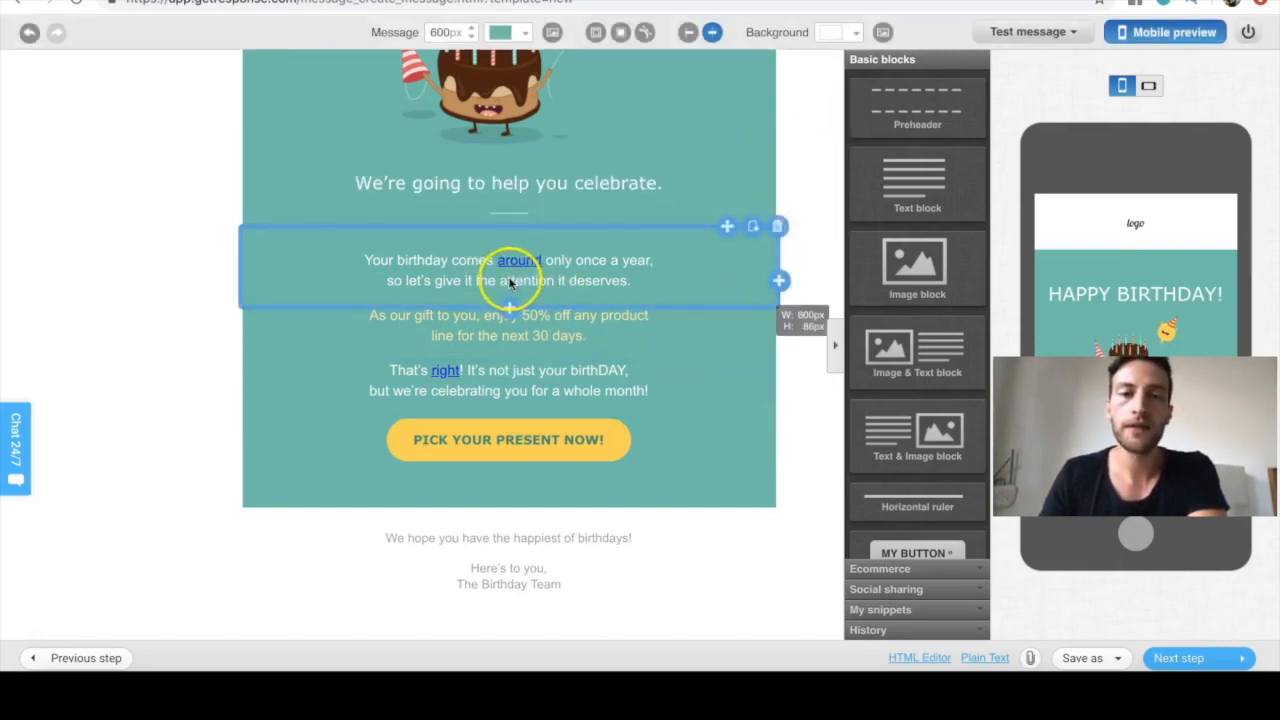
Run the SpamScore test on the birthday message.
left_click(493, 312)
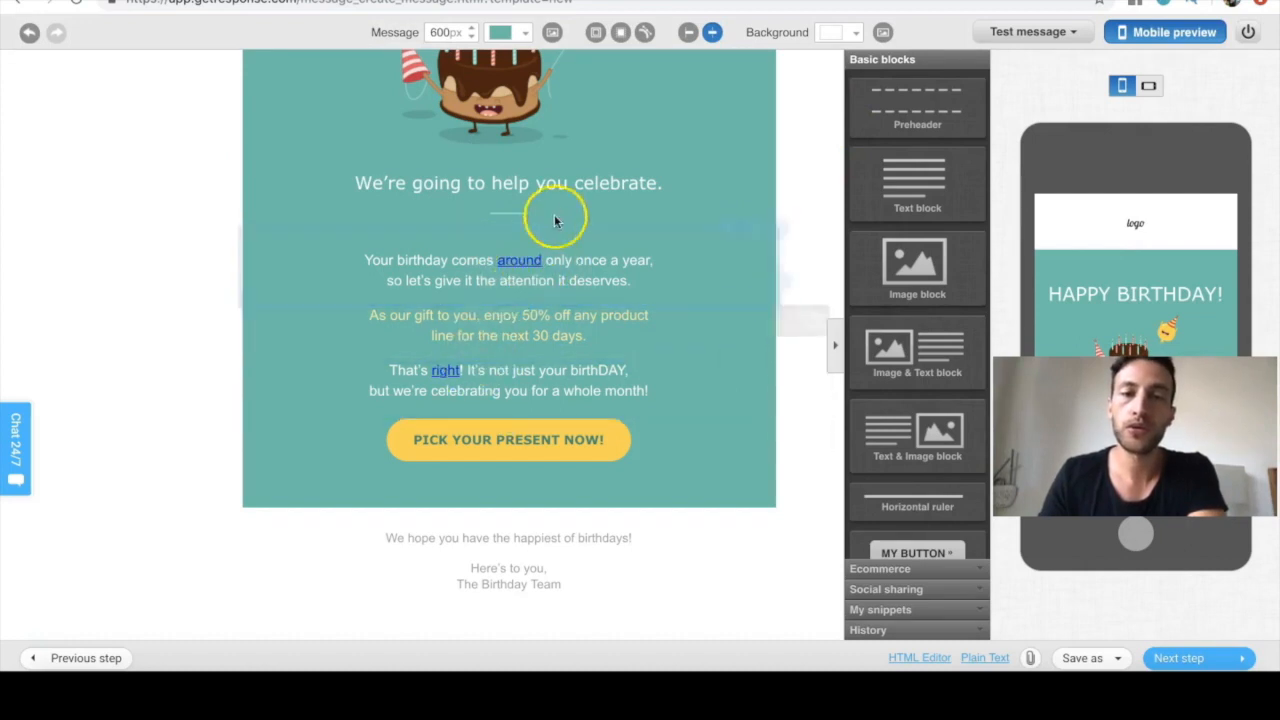
left_click(1067, 38)
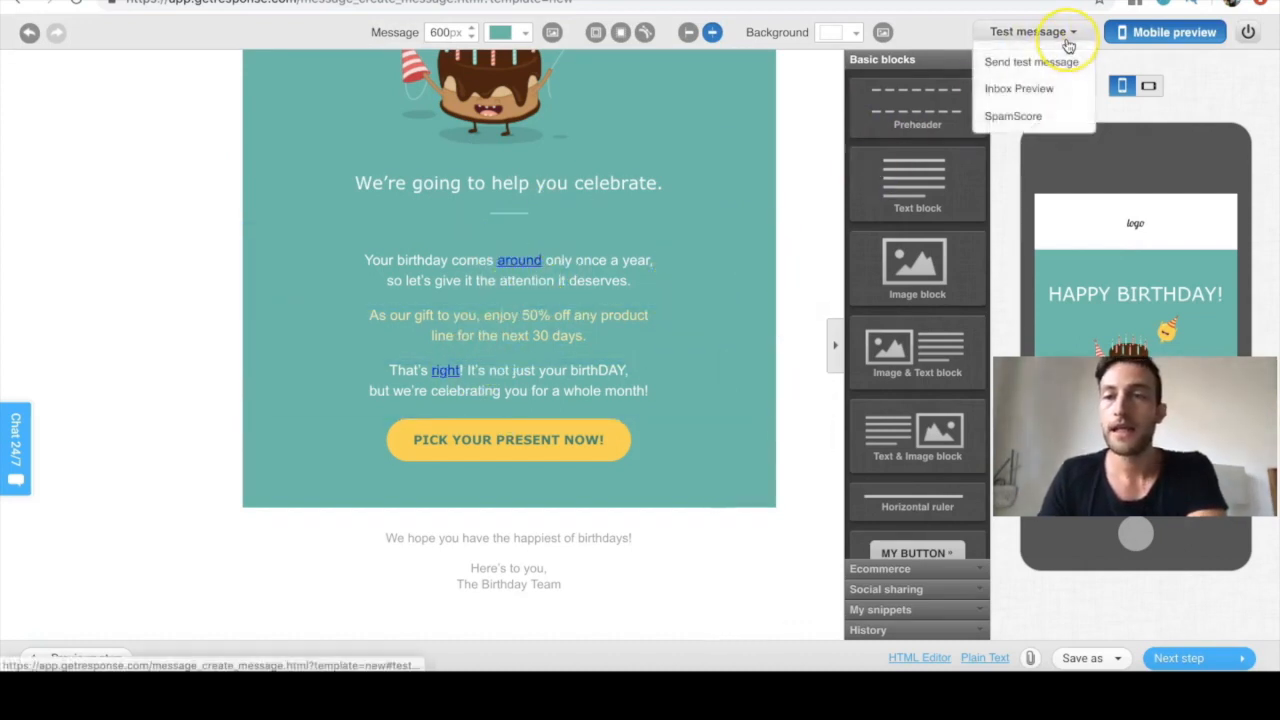
left_click(1069, 42)
left_click(1072, 38)
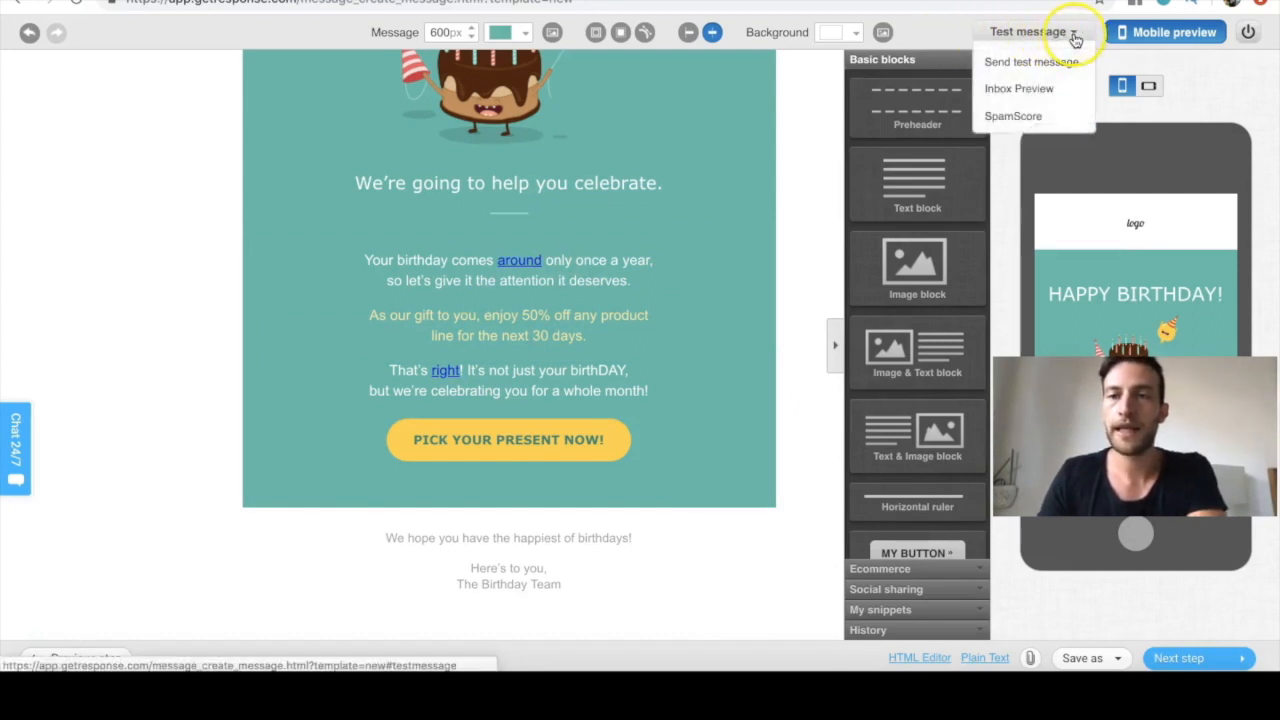
left_click(1020, 117)
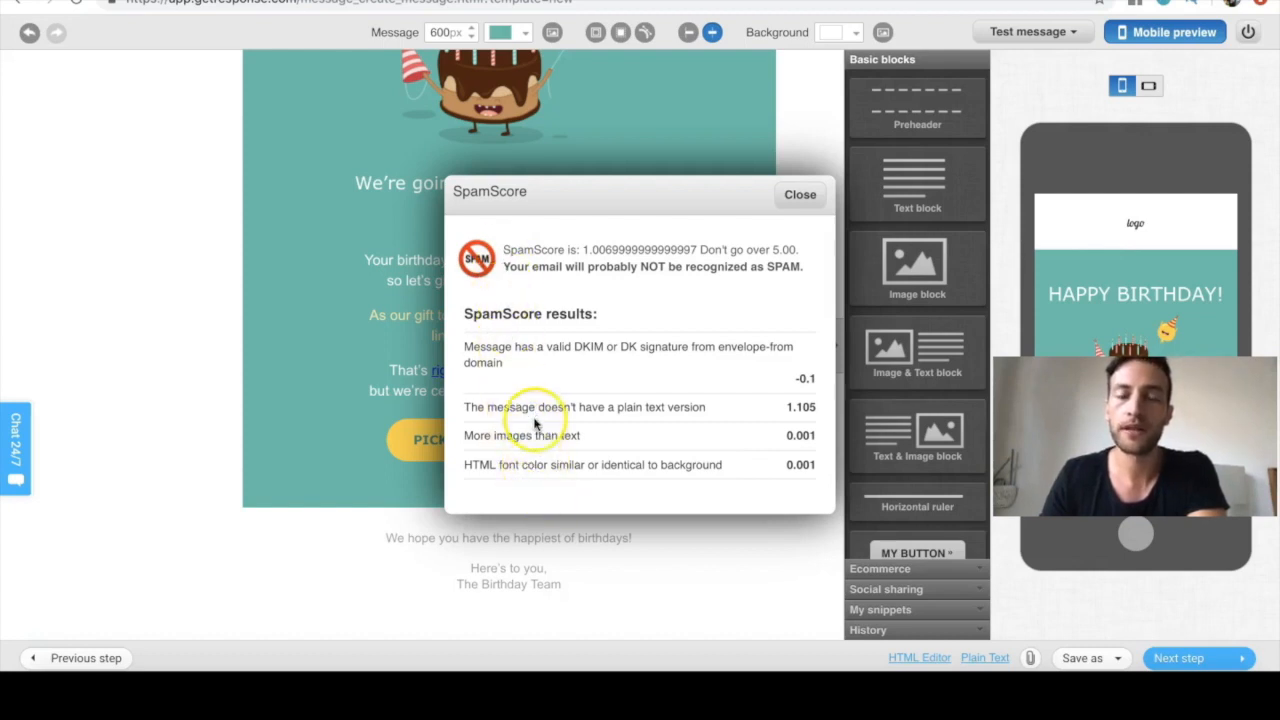
Examine the overall SpamScore, its recommended limit and the plain text version entry, and close the report.
left_click_drag(697, 250, 586, 250)
left_click(551, 258)
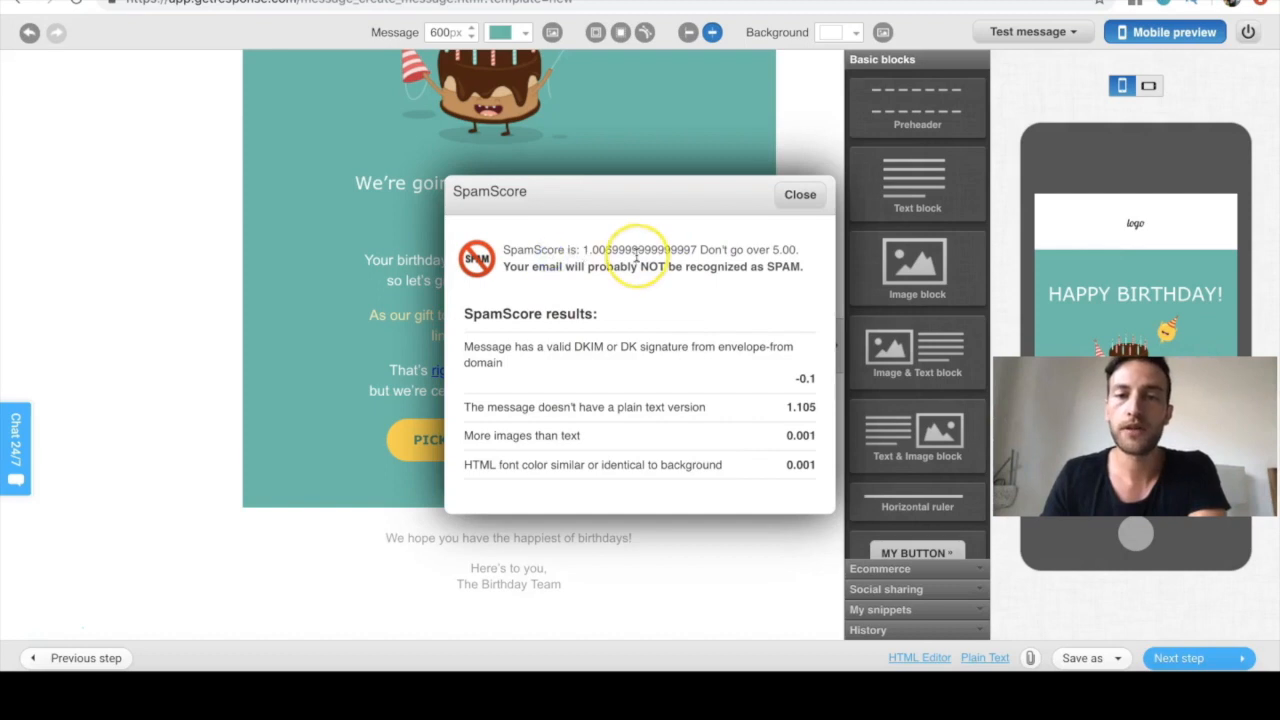
left_click(802, 251)
left_click_drag(802, 251, 768, 250)
left_click(761, 251)
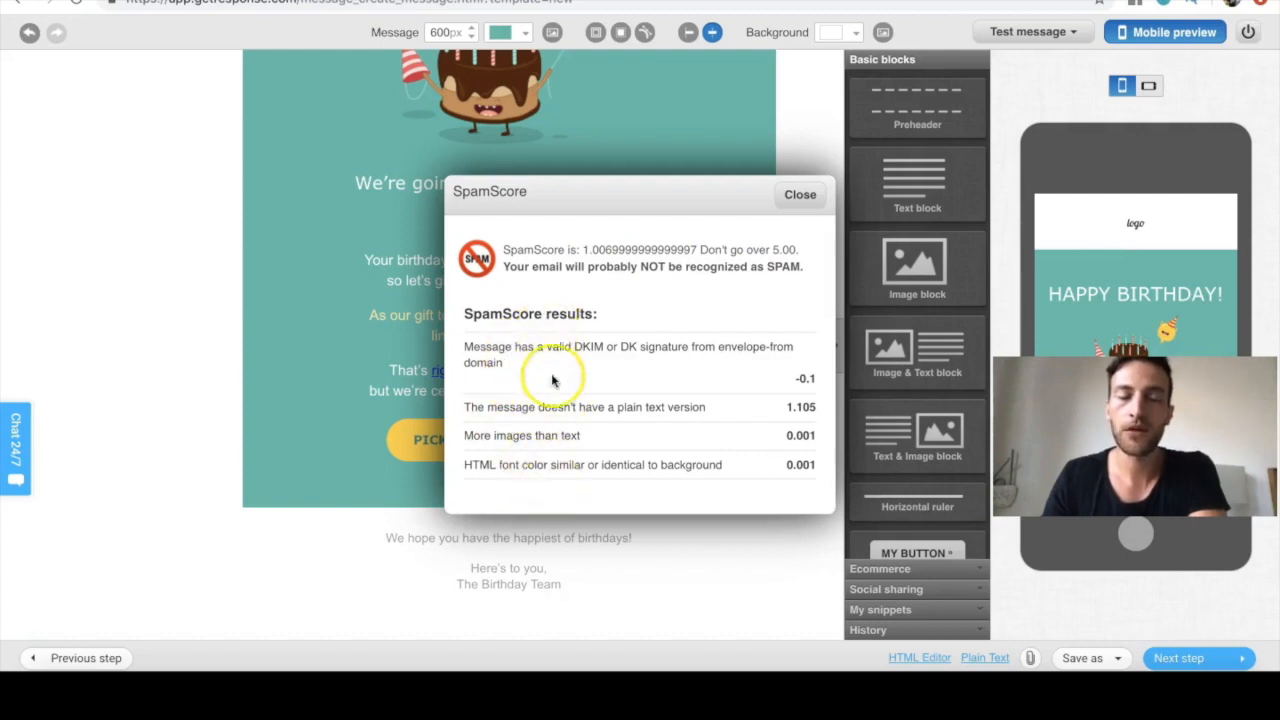
left_click_drag(464, 407, 710, 407)
left_click(714, 406)
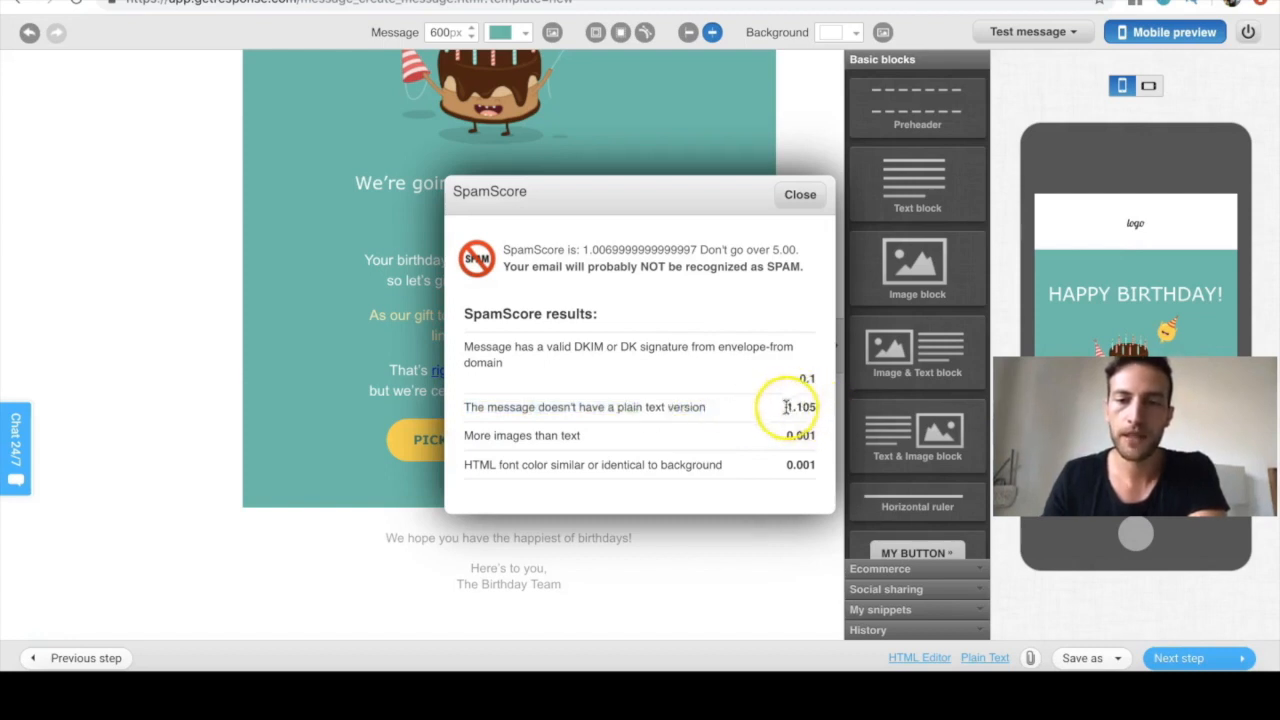
left_click(799, 196)
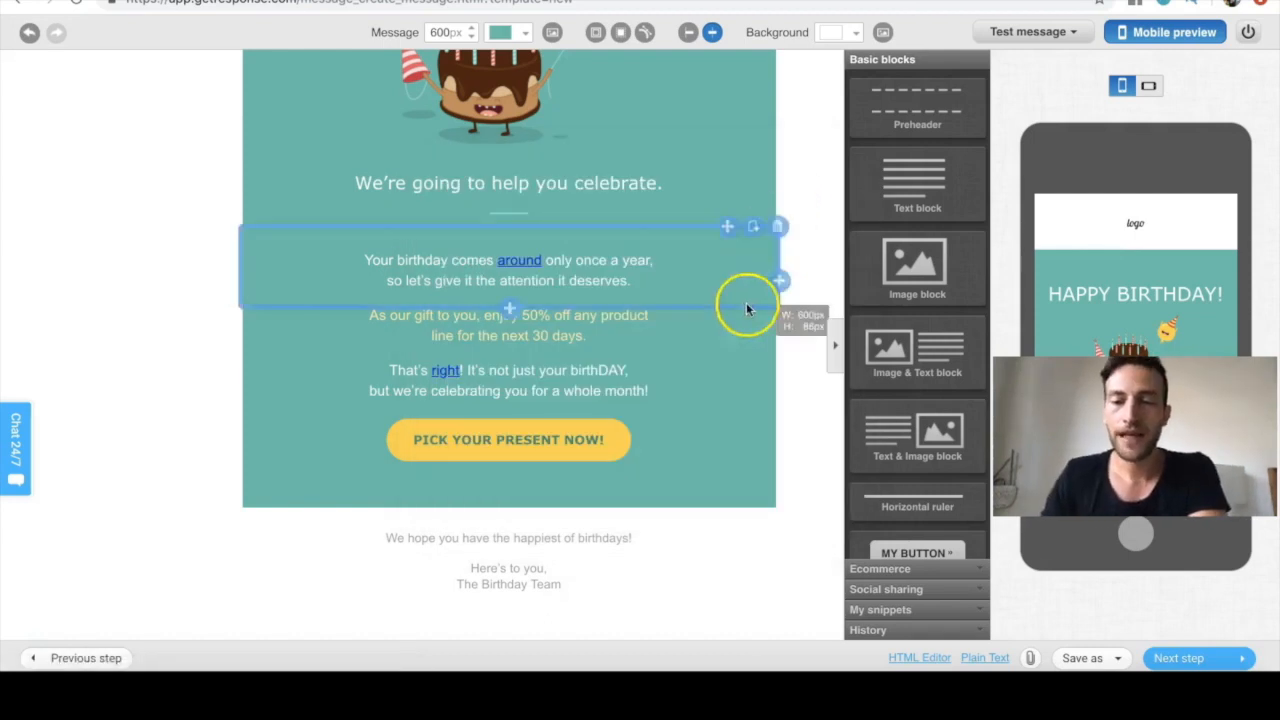
Generate the message's plain text version by converting it from the HTML content, and review the converted text.
left_click(995, 658)
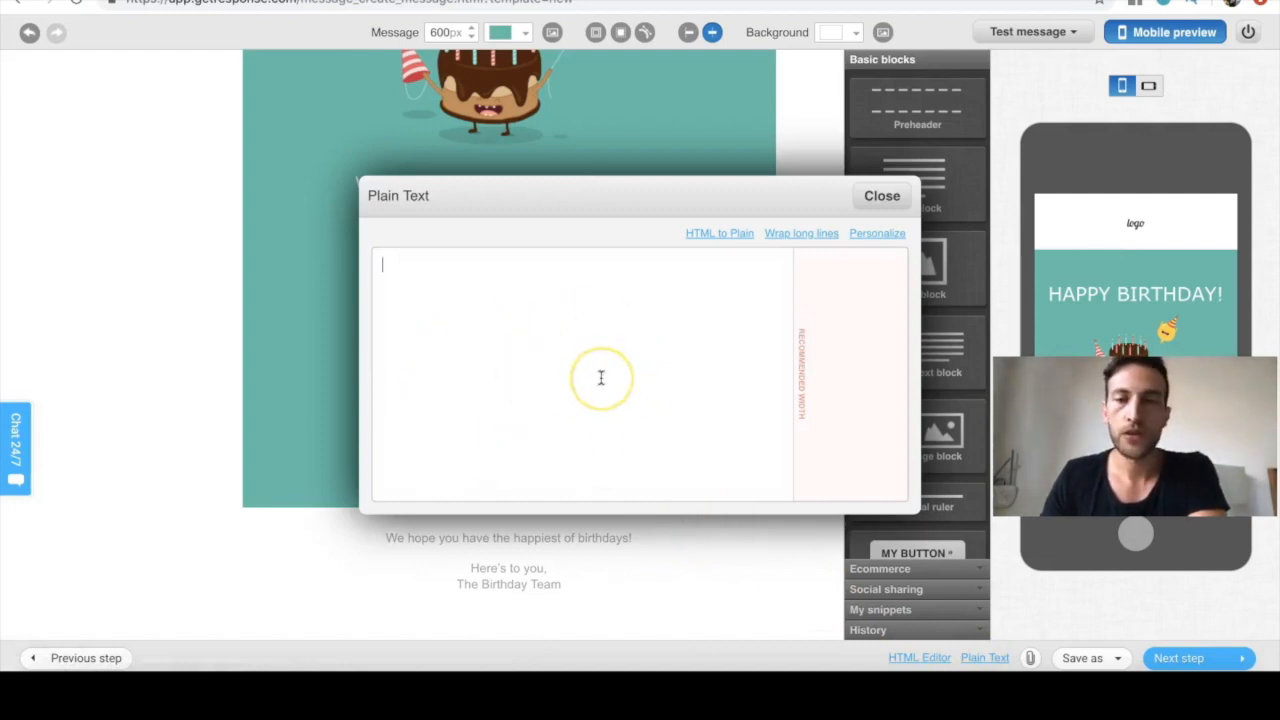
left_click(716, 240)
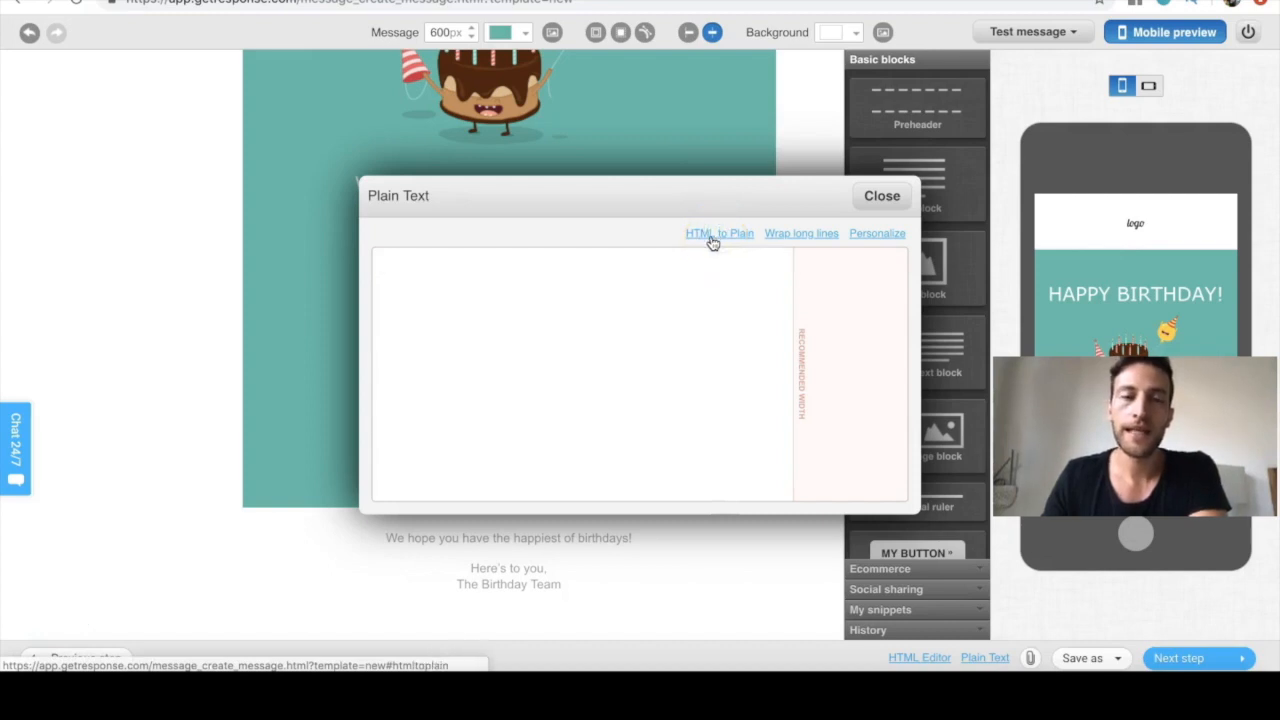
left_click(321, 285)
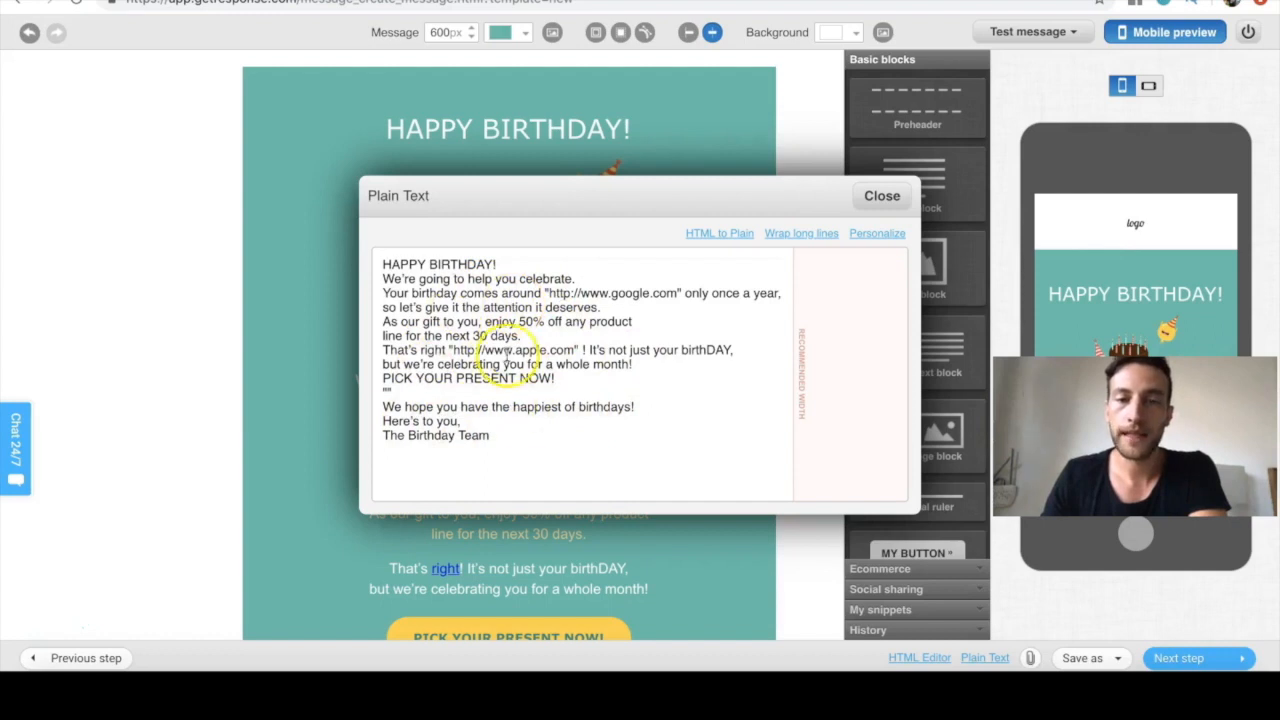
scroll(260, 389, "down", 3)
scroll(260, 389, "up", 3)
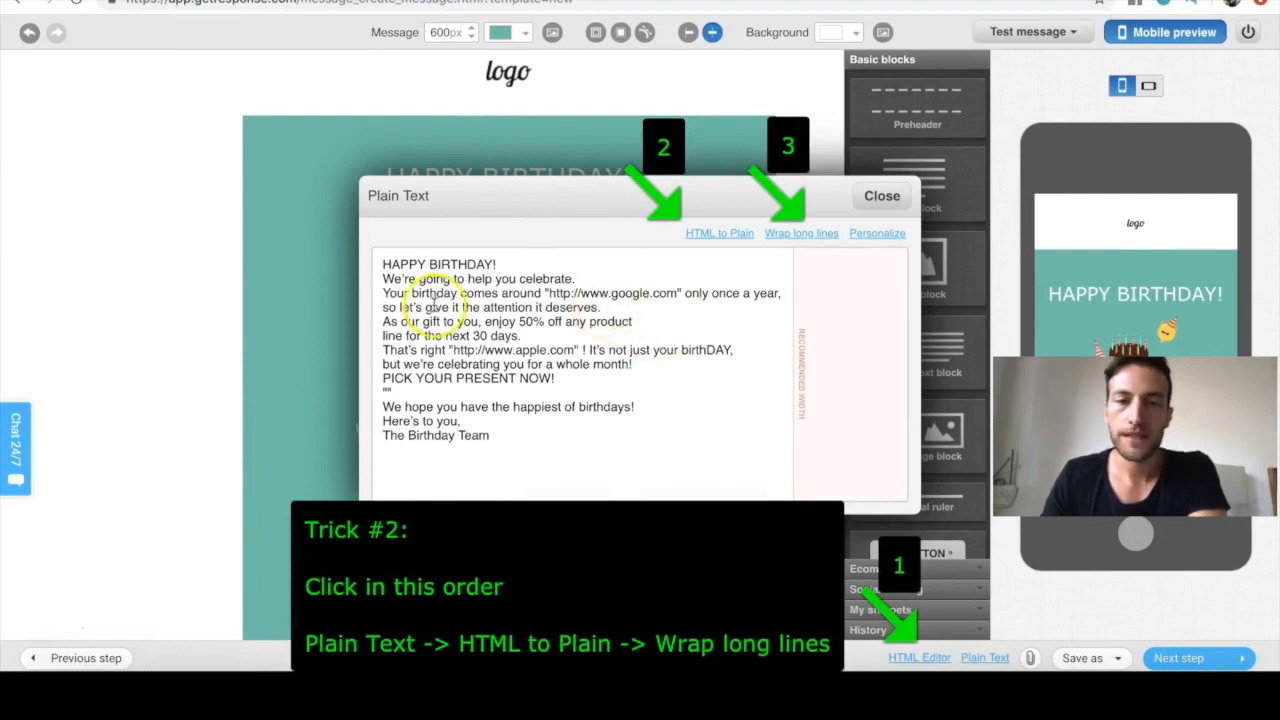
Join the "so let's give it the attention it deserves." line to the one above, wrap long lines, and close the plain text editor.
left_click(383, 303)
key("BackSpace")
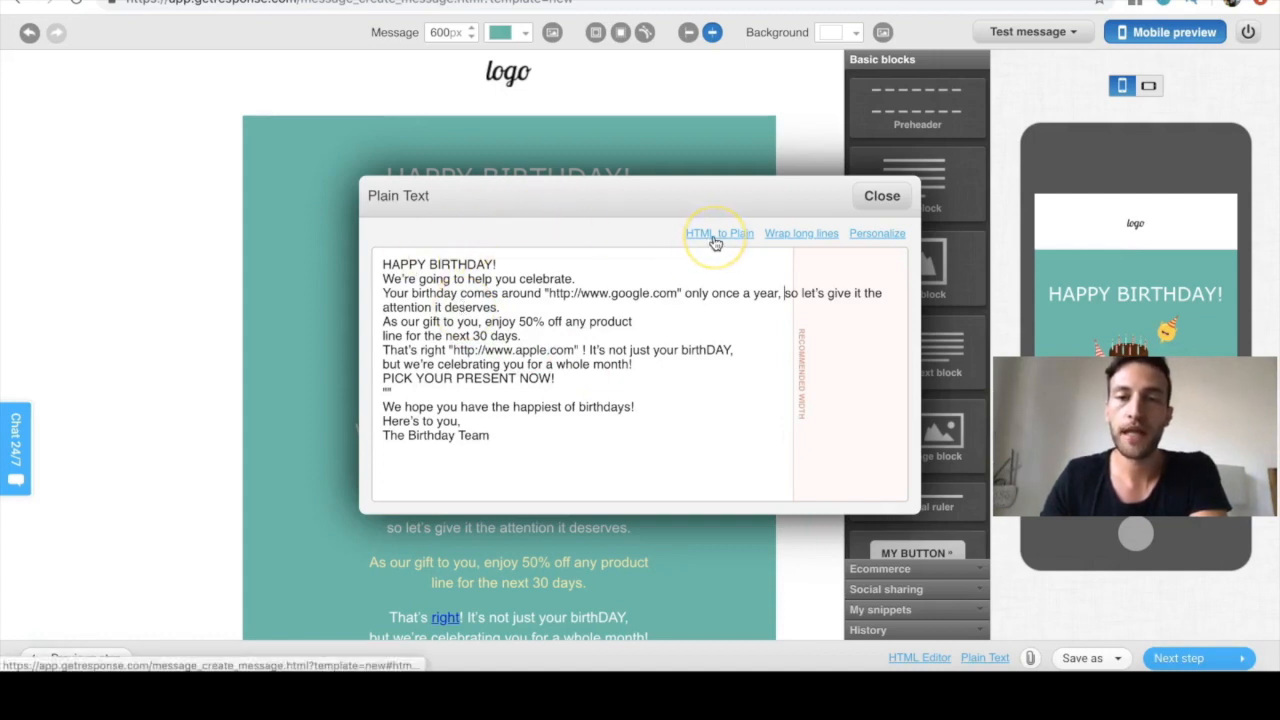
left_click(796, 241)
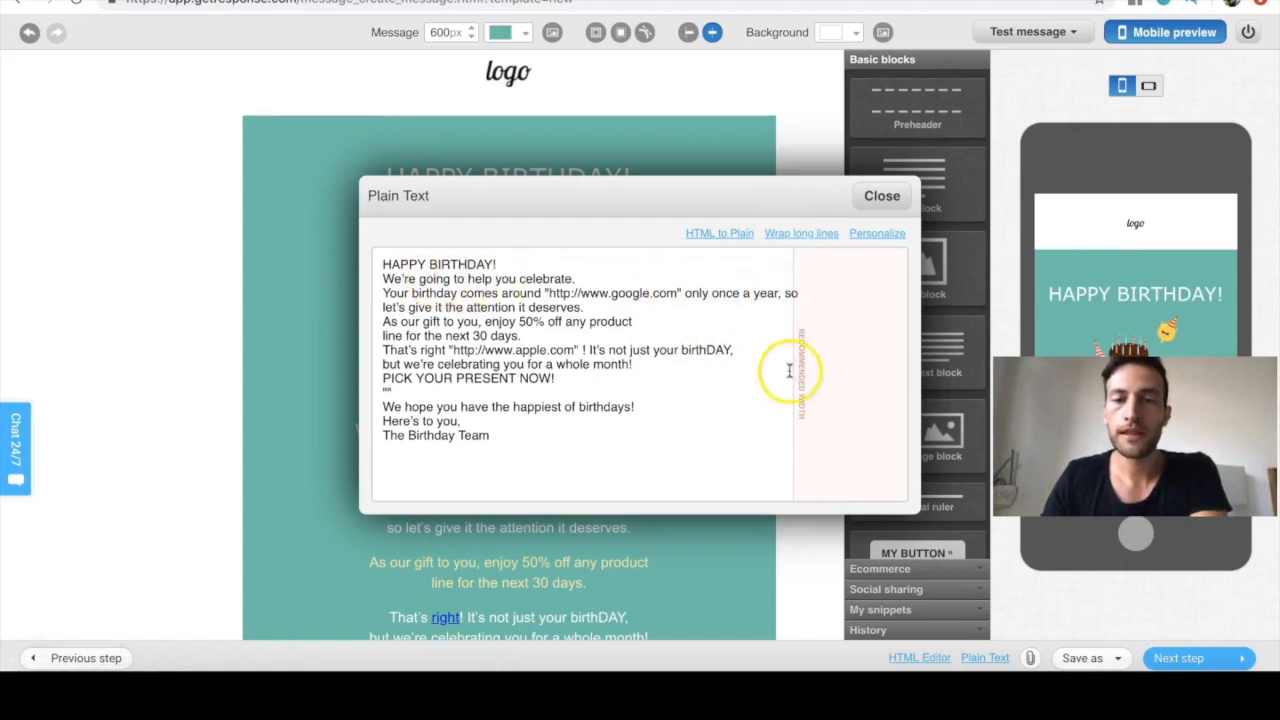
left_click(884, 208)
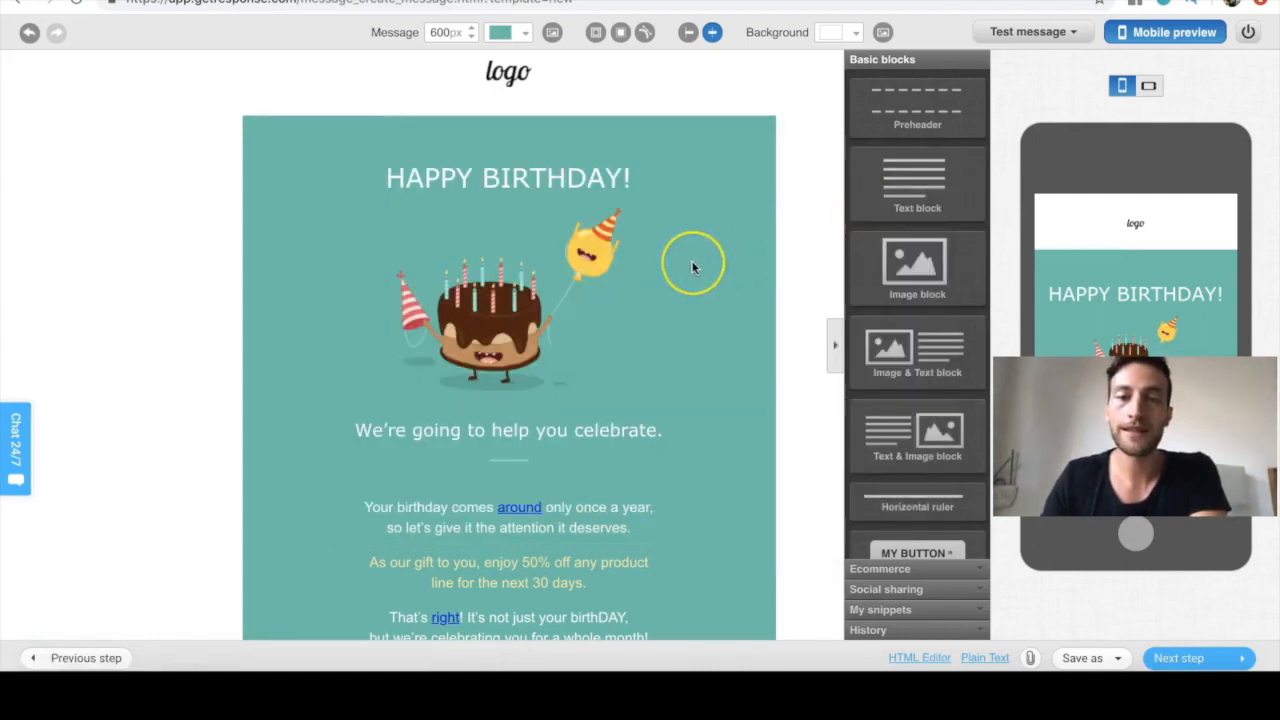
Rerun the SpamScore test on the message with its plain text version, review the results and close the report.
left_click(1030, 32)
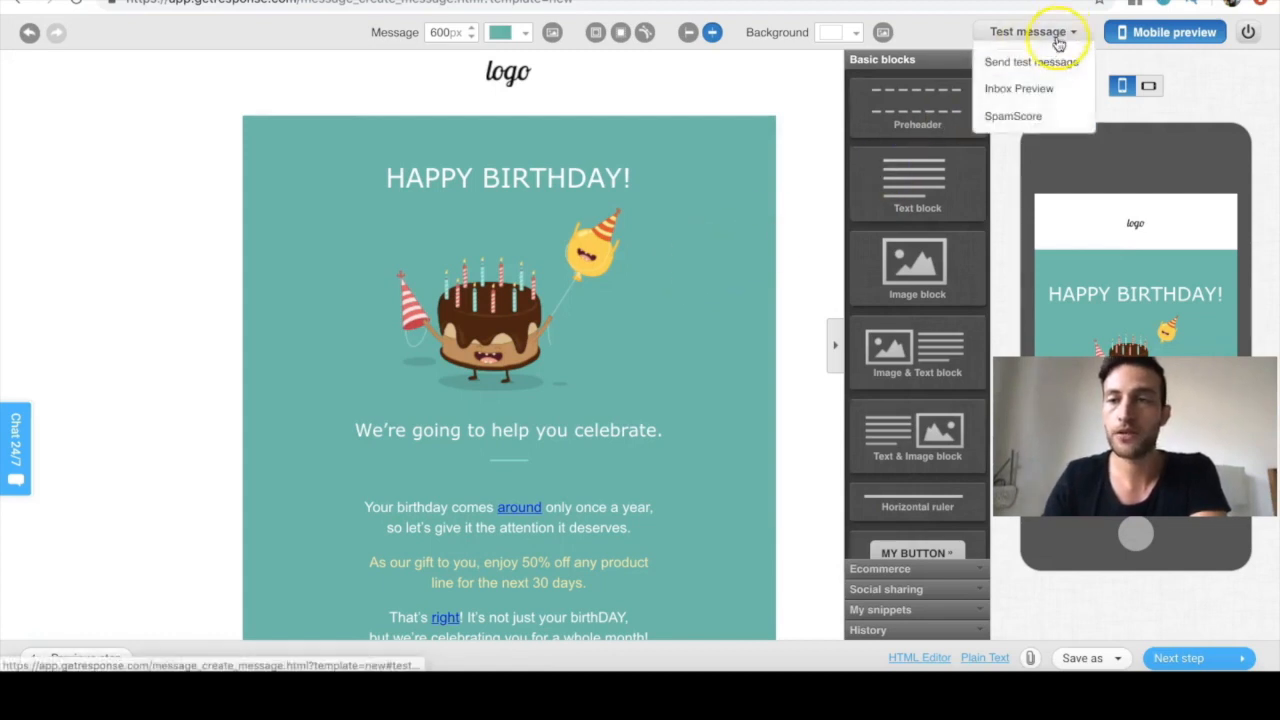
left_click(1027, 116)
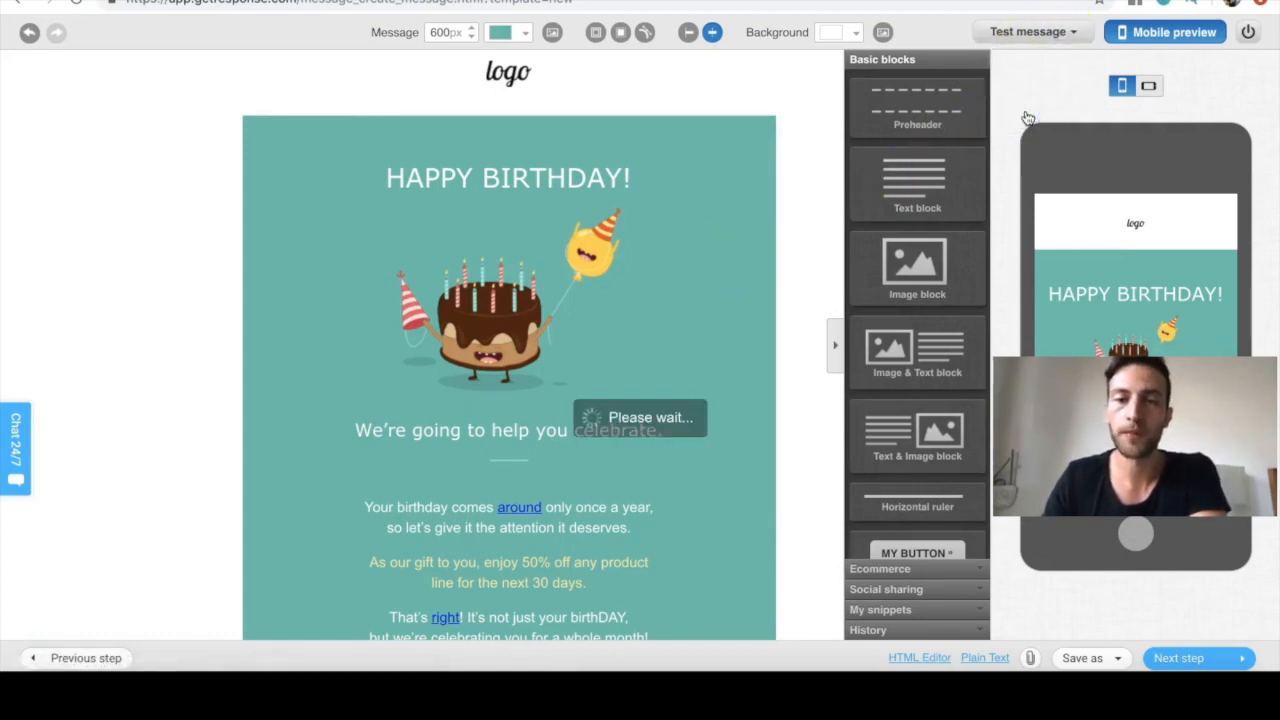
left_click(595, 264)
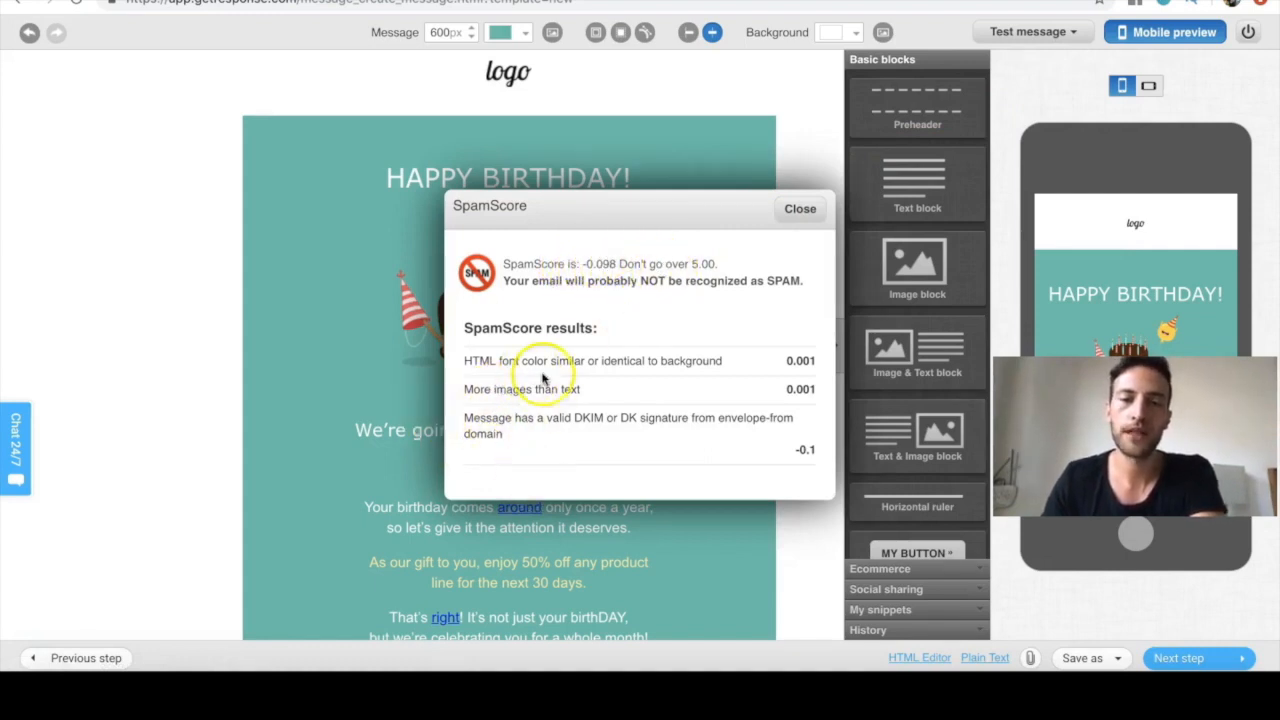
left_click(801, 216)
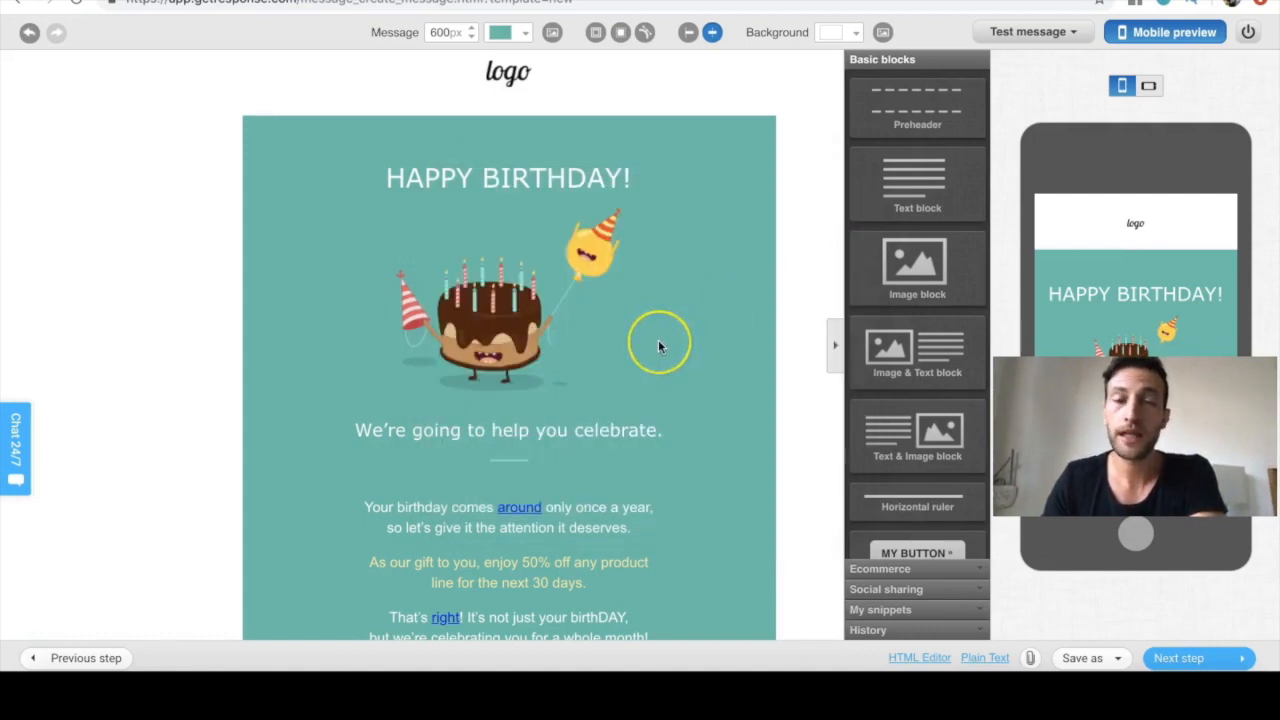
scroll(658, 346, "down", 3)
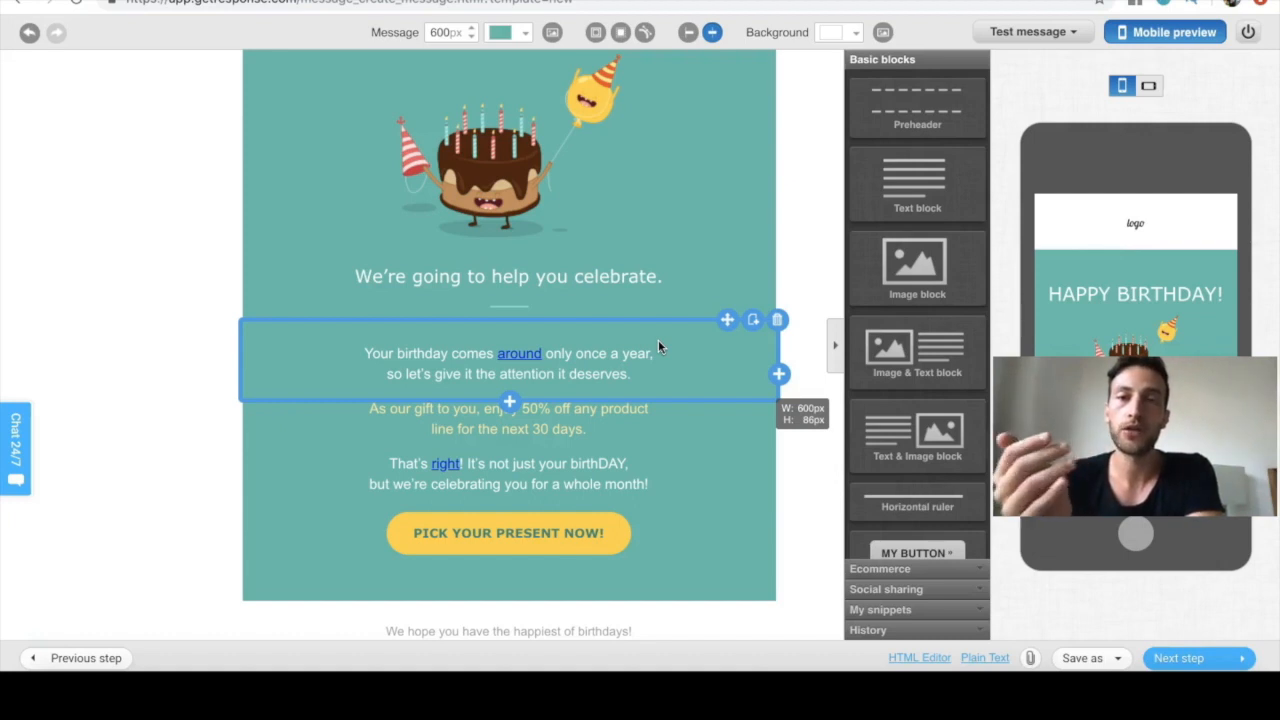
left_click(518, 355)
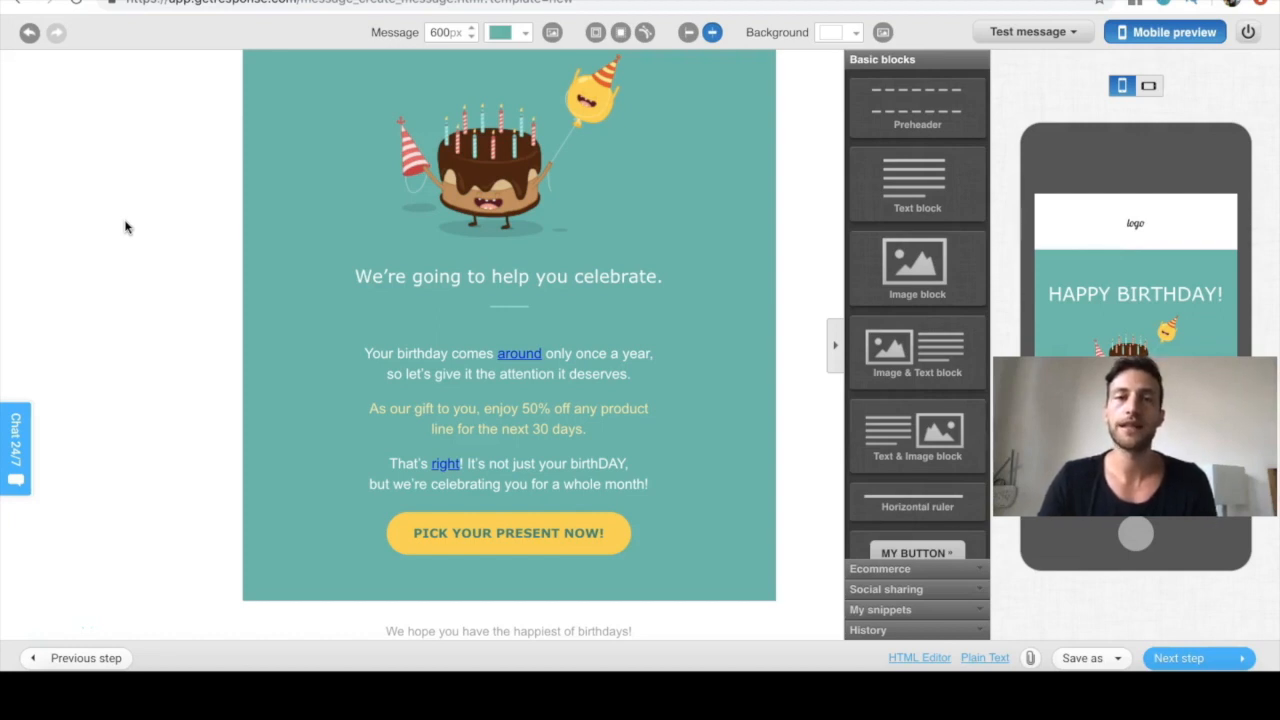
left_click(514, 256)
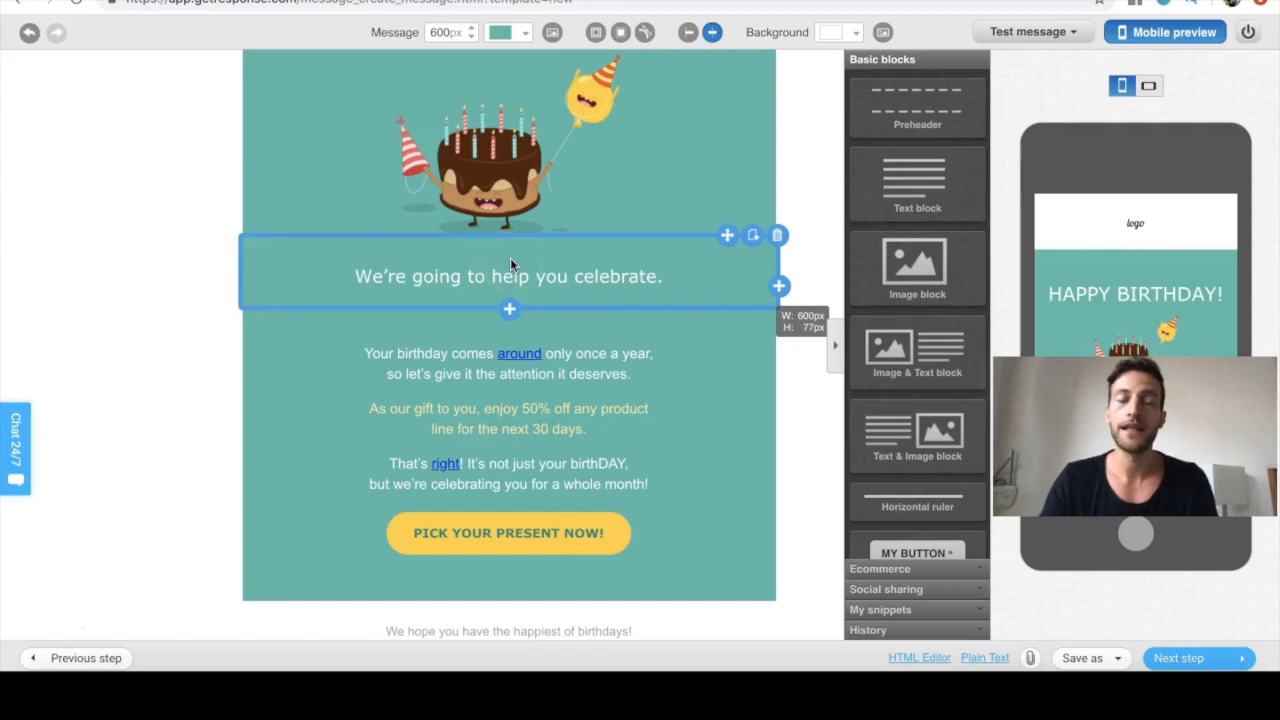